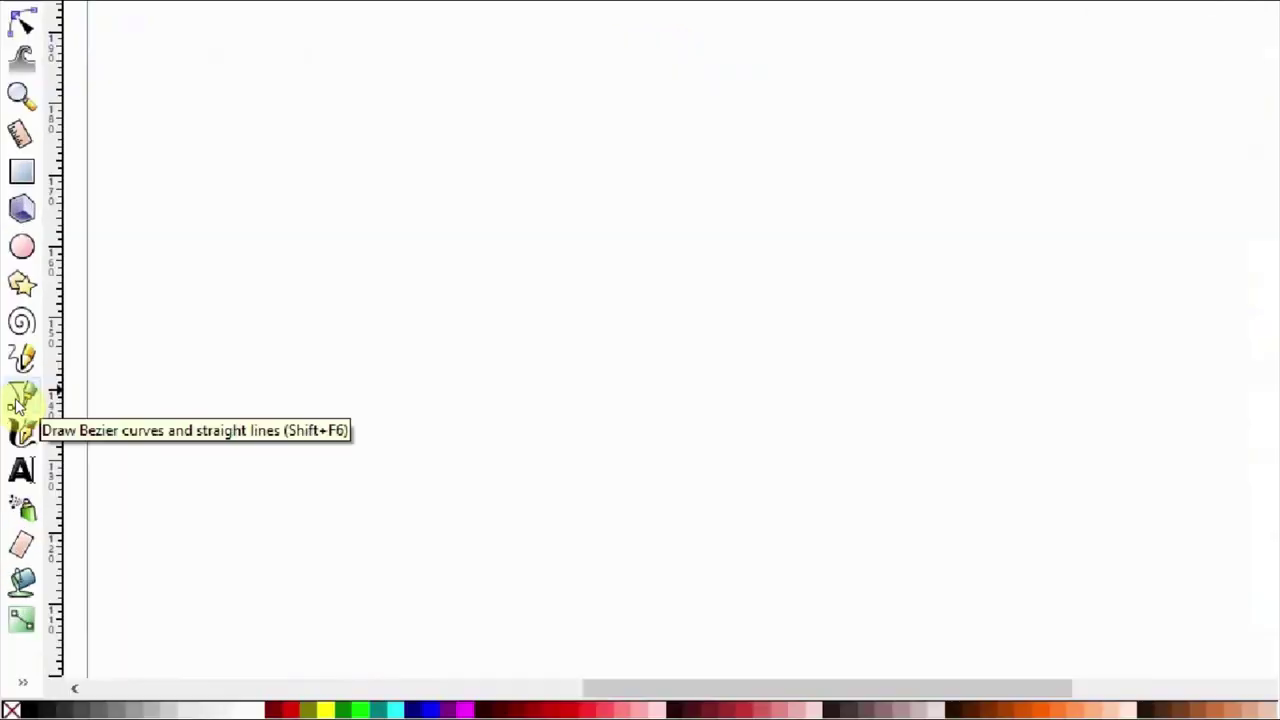
# - Activate the Bezier (pen) tool for drawing curves and straight lines
pyautogui.click(22, 404)
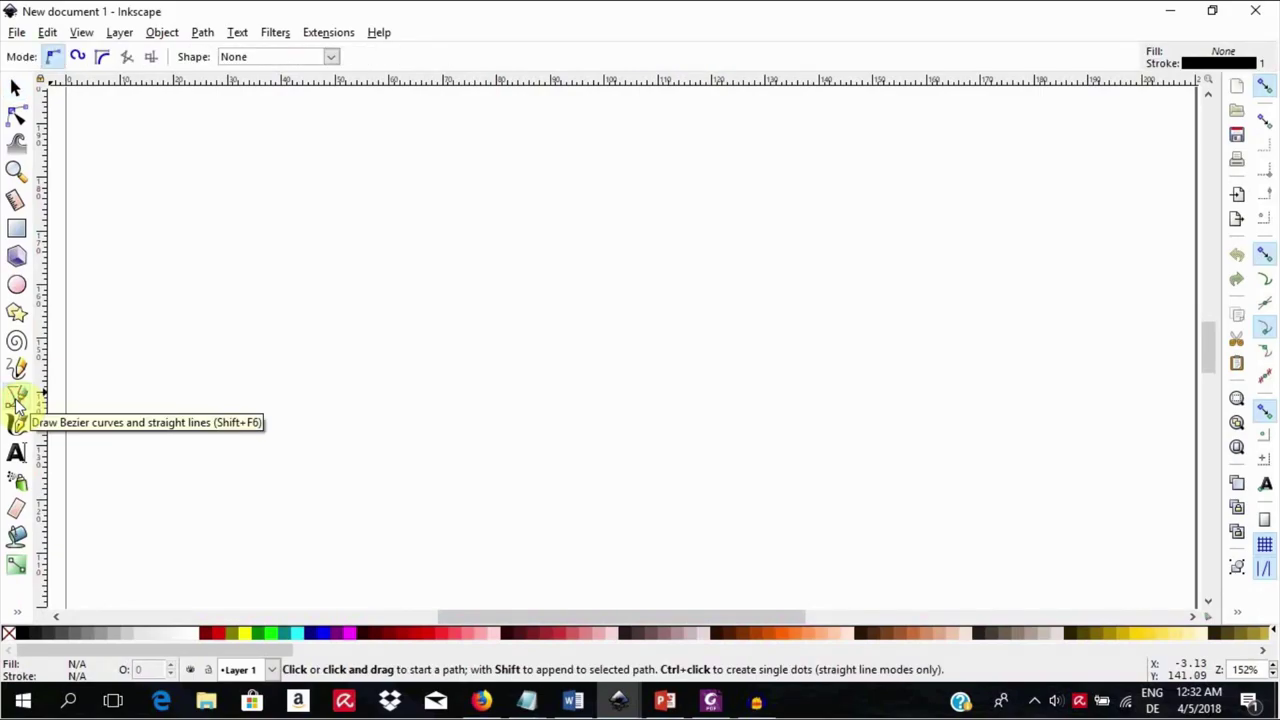
# - Draw a long horizontal straight line from left to right across the upper page
pyautogui.click(141, 167)
pyautogui.press('Escape')
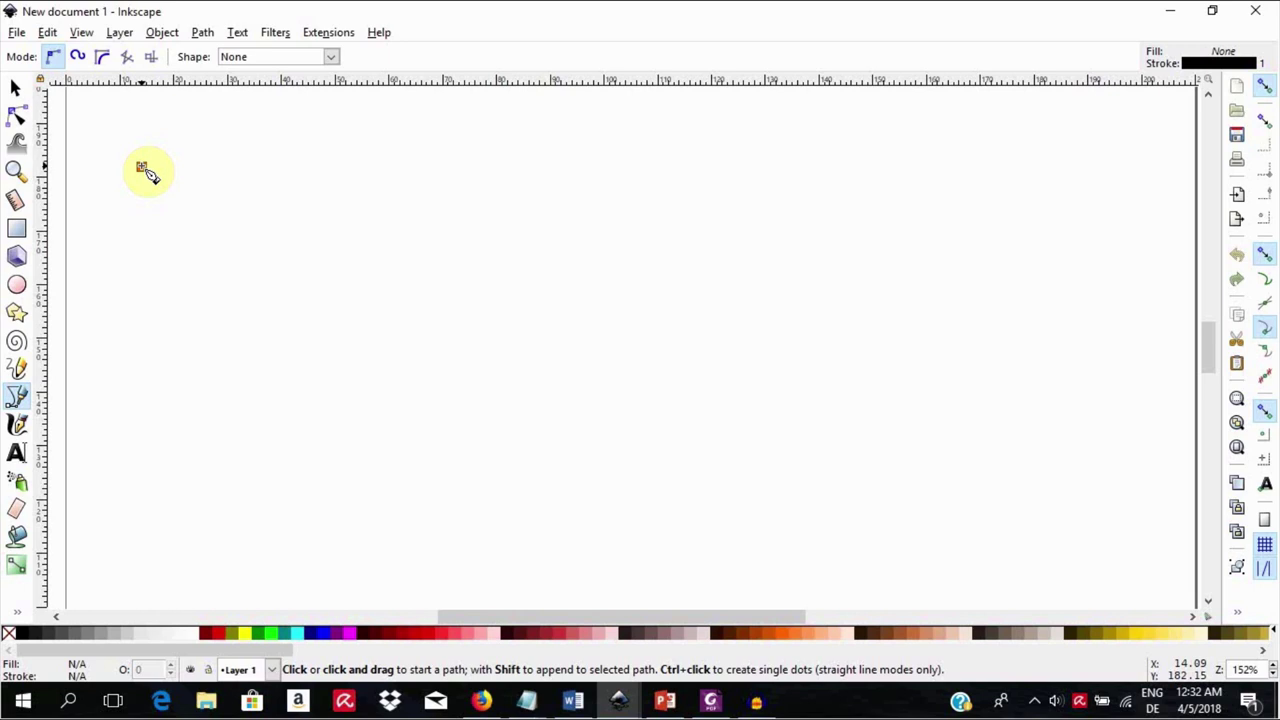
pyautogui.click(141, 167)
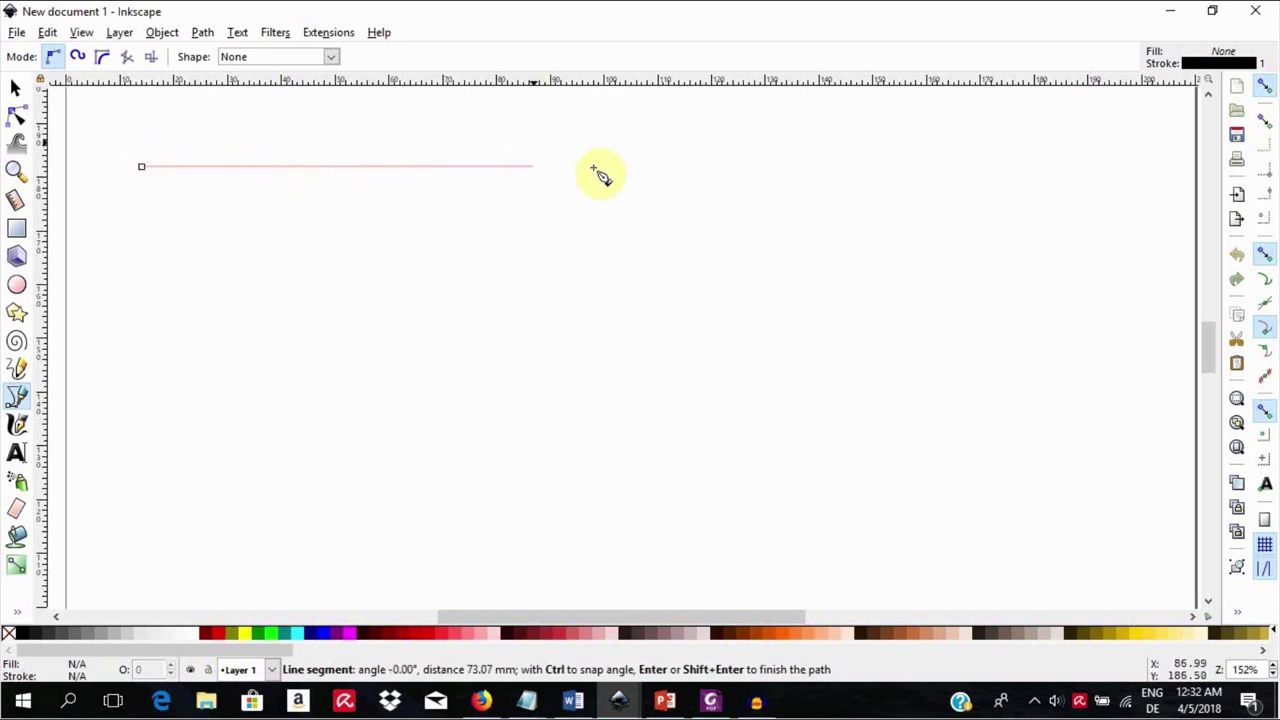
pyautogui.doubleClick(812, 190)
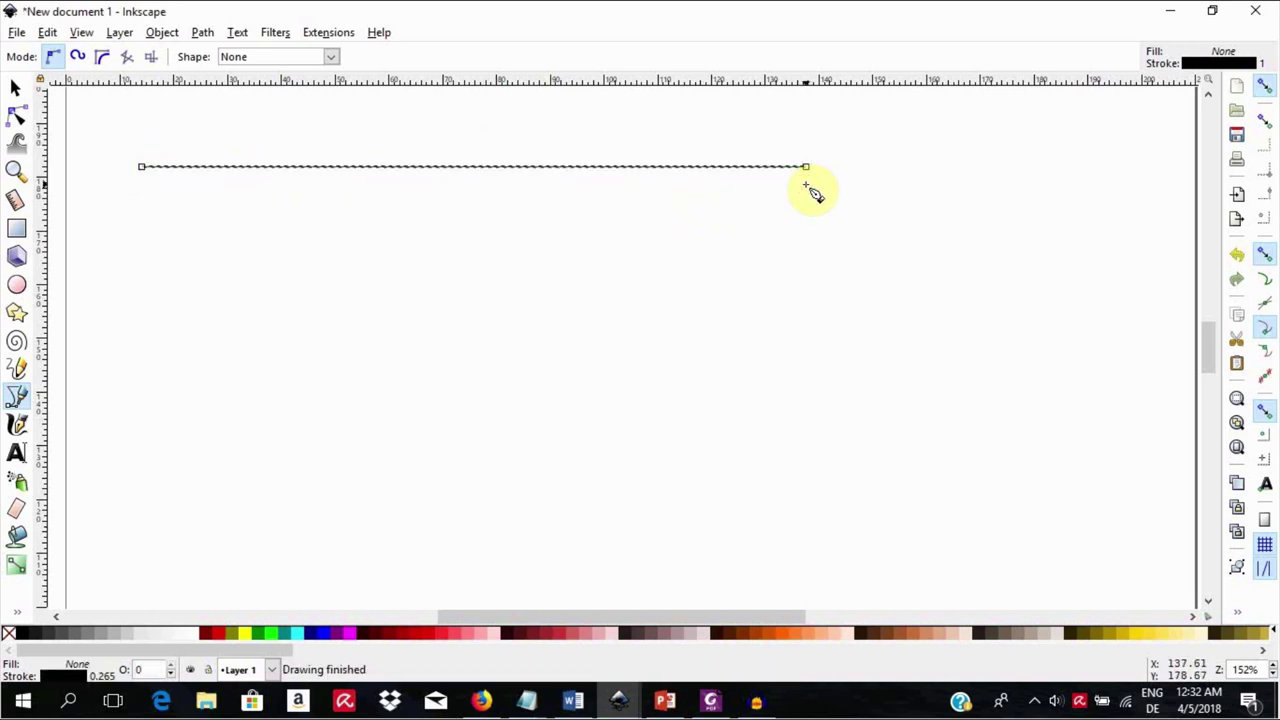
pyautogui.hotkey('shift', 'Down')
pyautogui.hotkey('shift', 'Down')
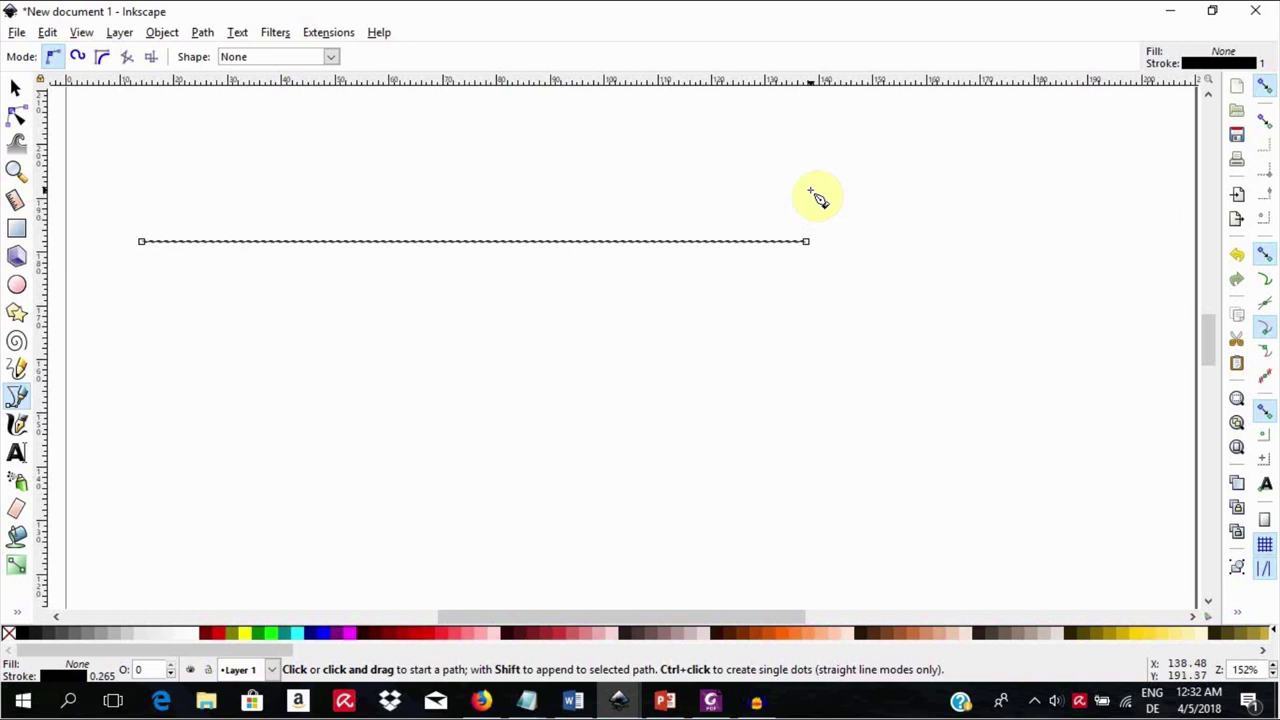
# - Make the line's stroke flat red (R 255, ff0000ff) in Fill and Stroke
pyautogui.click(163, 33)
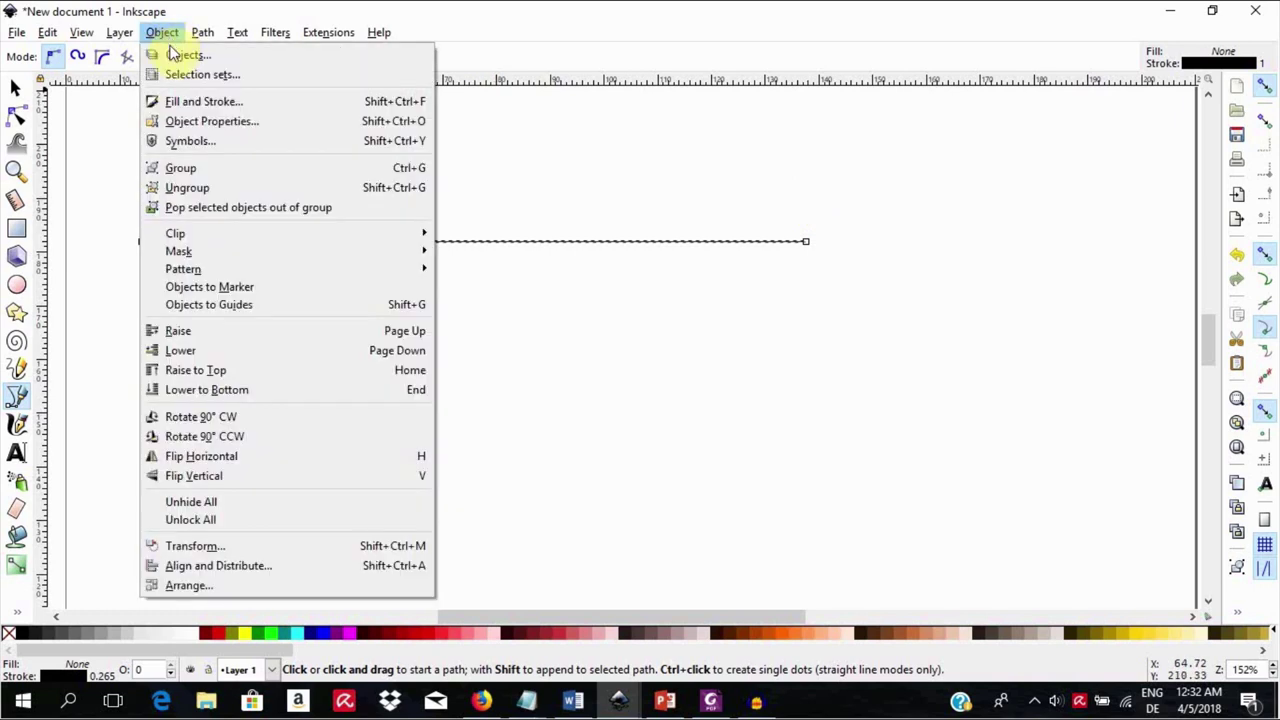
pyautogui.click(203, 102)
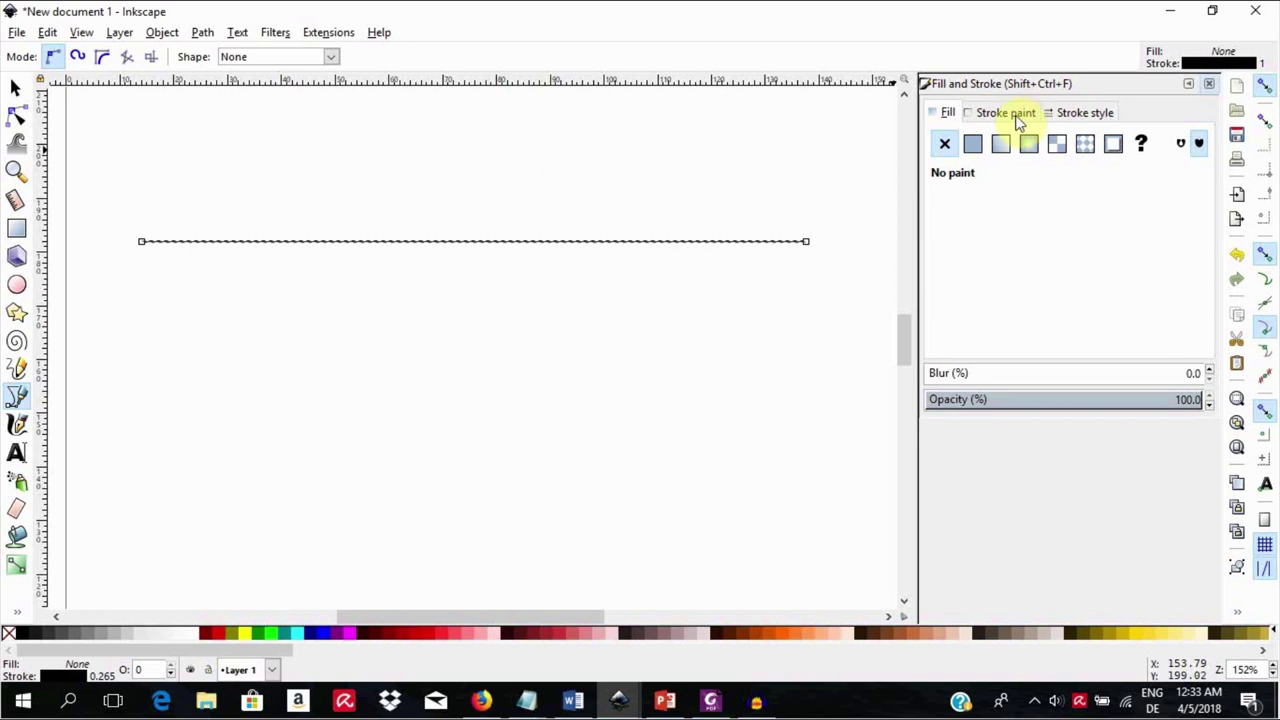
pyautogui.click(1016, 116)
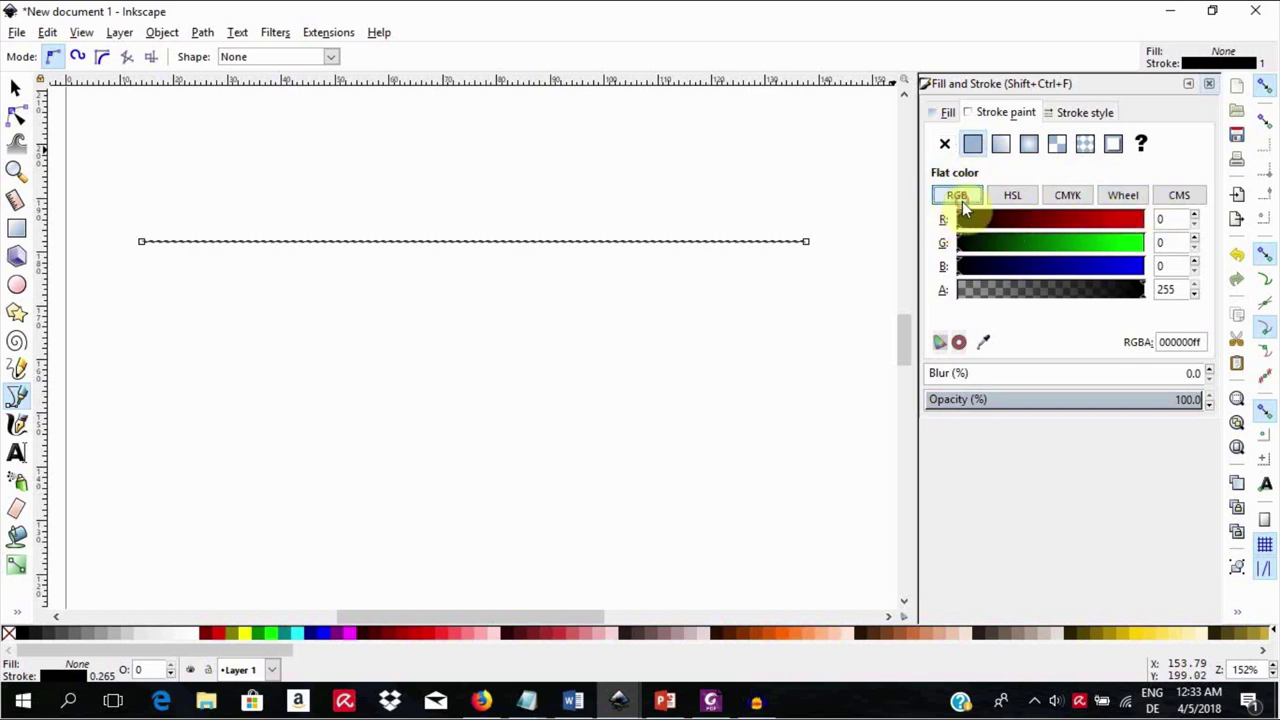
pyautogui.click(1032, 194)
pyautogui.click(1083, 199)
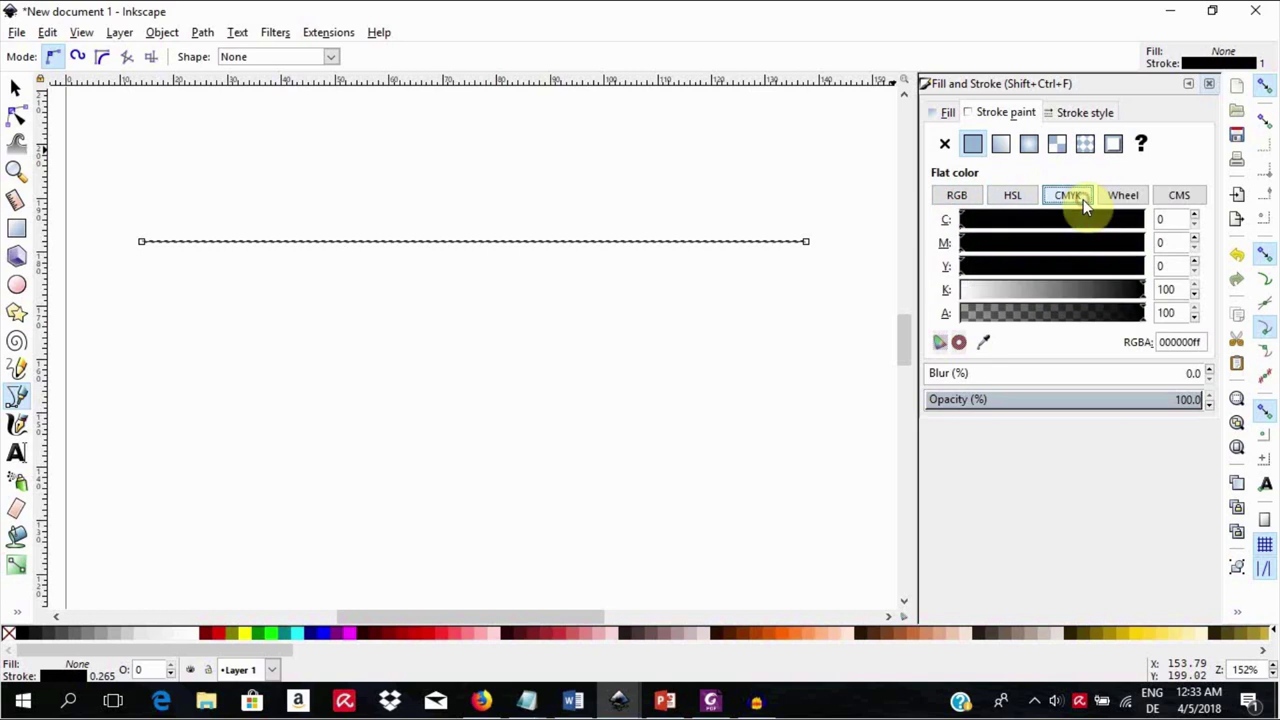
pyautogui.click(1119, 199)
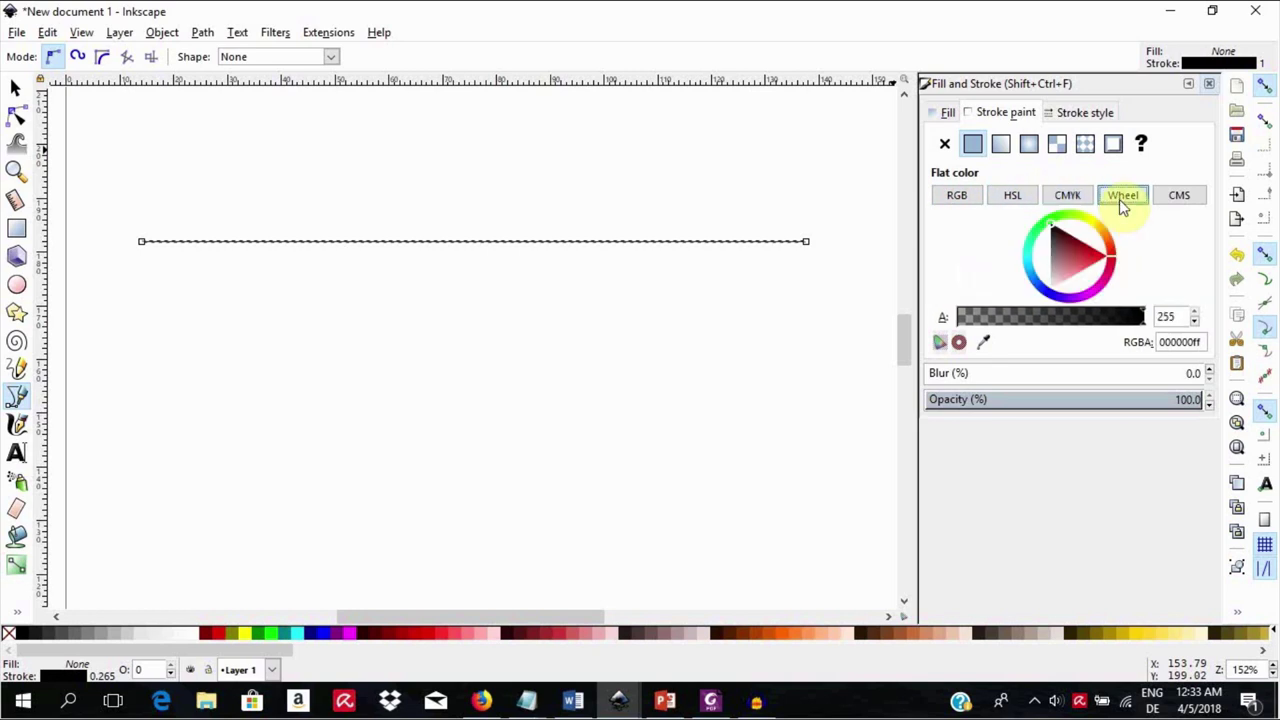
pyautogui.click(960, 202)
pyautogui.moveTo(961, 224); pyautogui.dragTo(1131, 225)
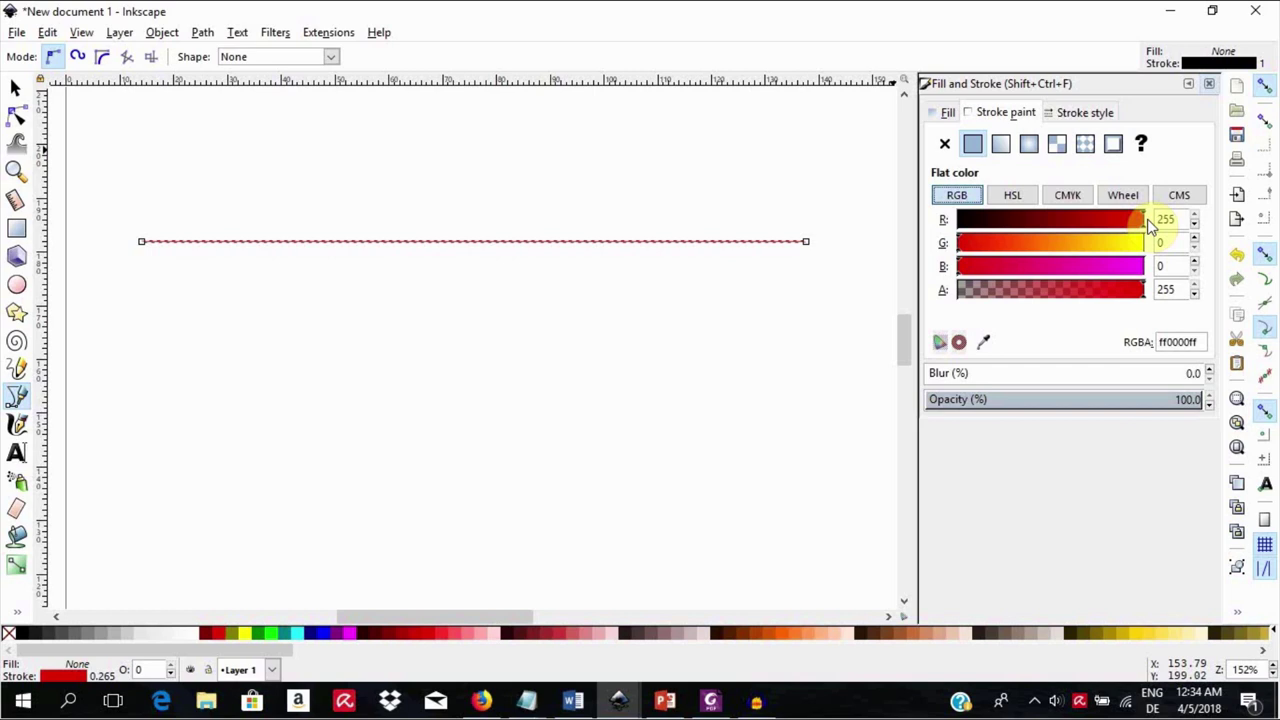
# - Set the line's stroke width to 2.5 mm, keeping millimetres as the unit
pyautogui.click(1088, 113)
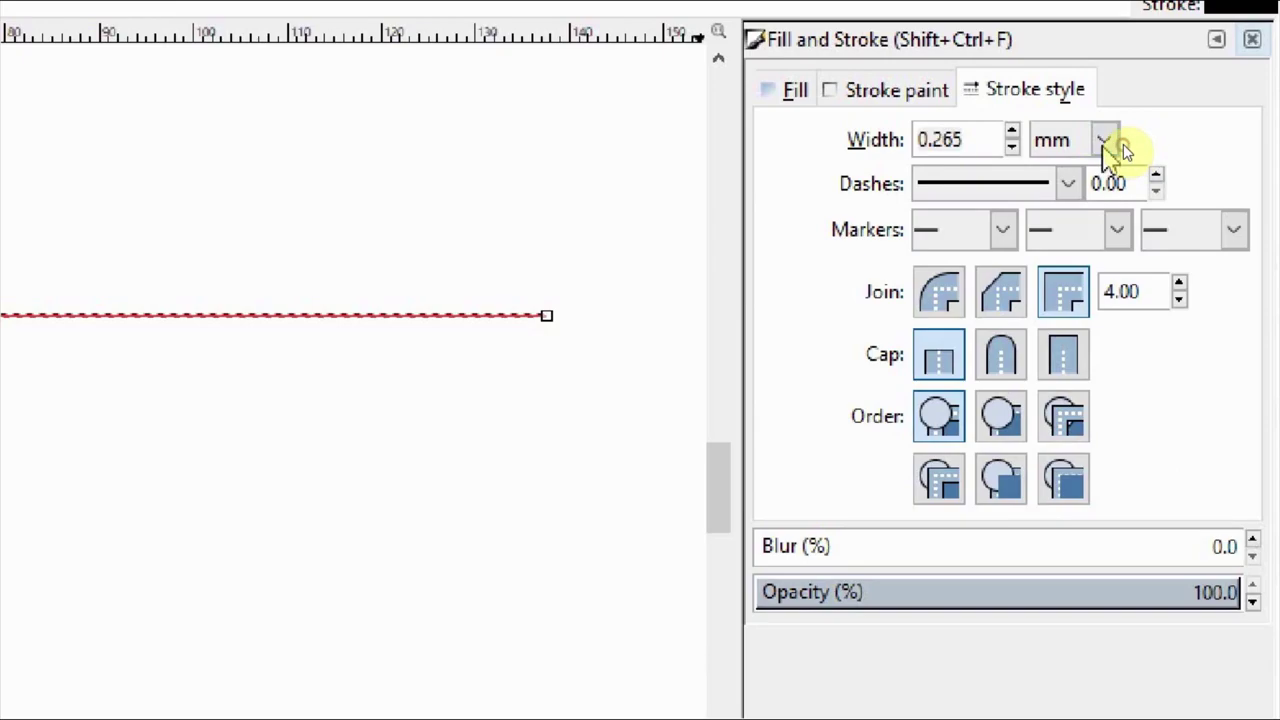
pyautogui.click(1125, 142)
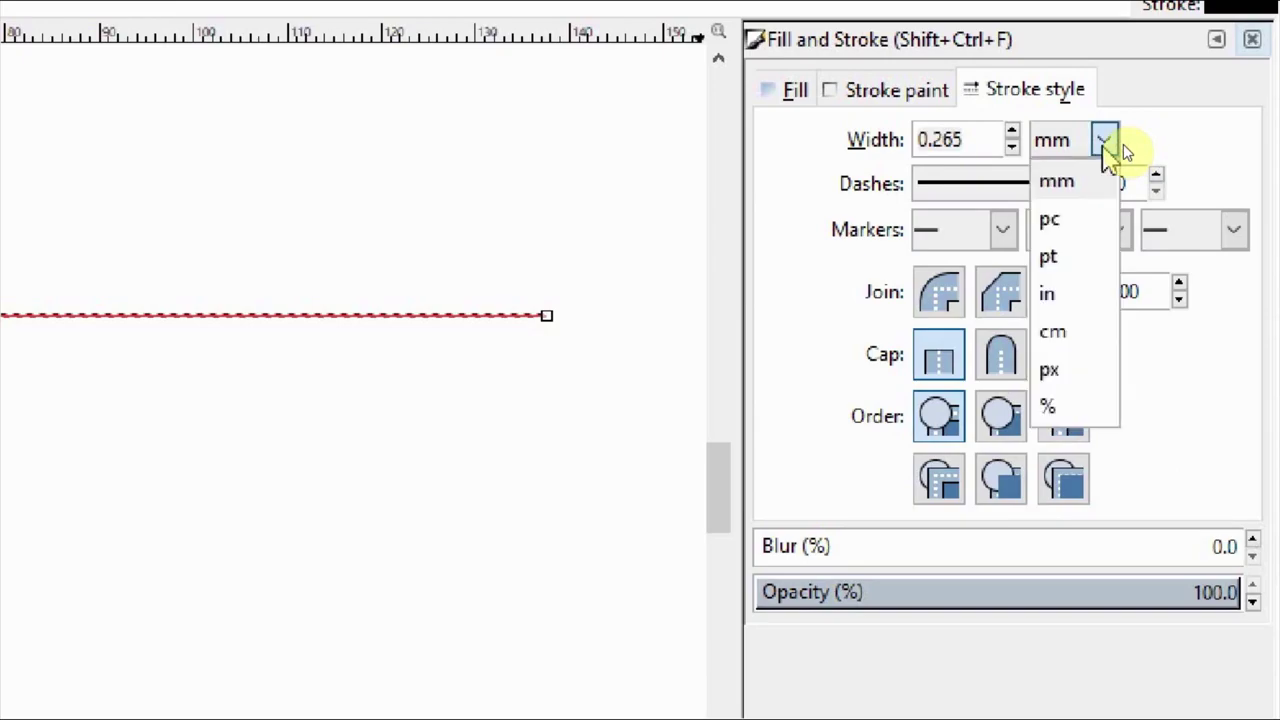
pyautogui.click(1110, 143)
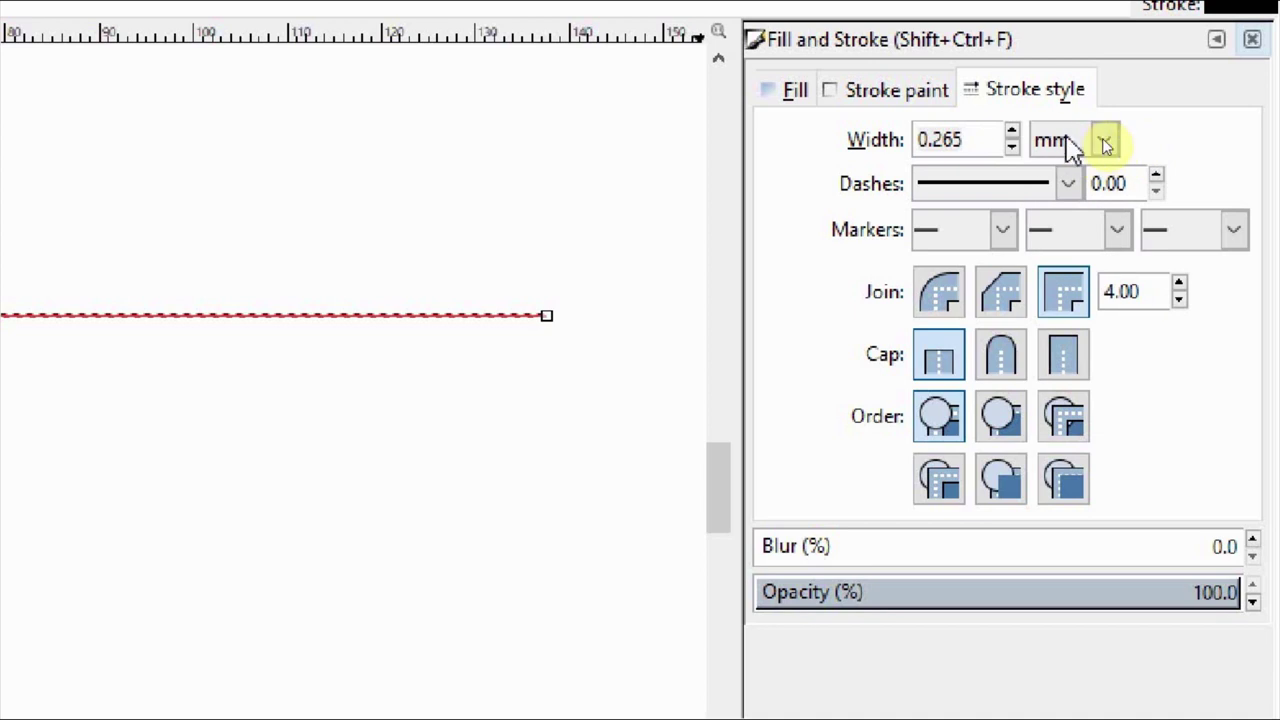
pyautogui.click(1120, 143)
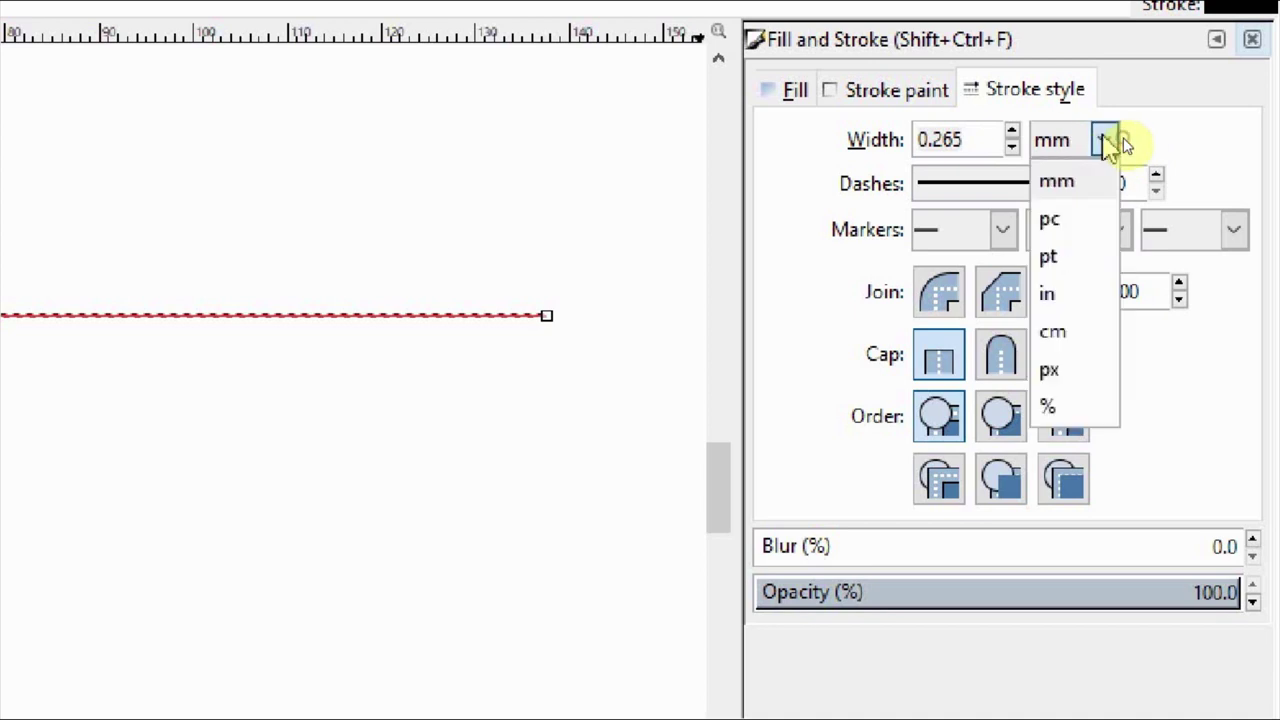
pyautogui.click(1066, 188)
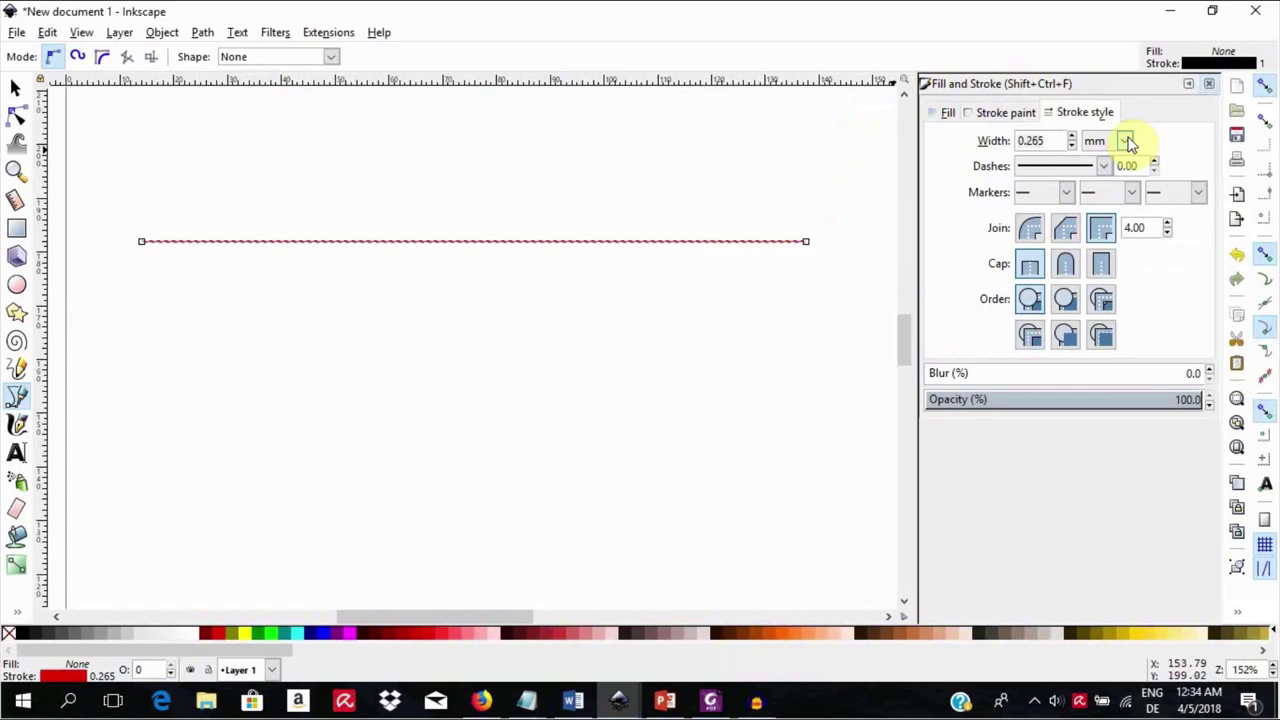
pyautogui.tripleClick(960, 140)
pyautogui.write('2.5')
# - Browse the marker lists, then apply a round dot start marker and triangular arrowhead end marker
pyautogui.click(1065, 195)
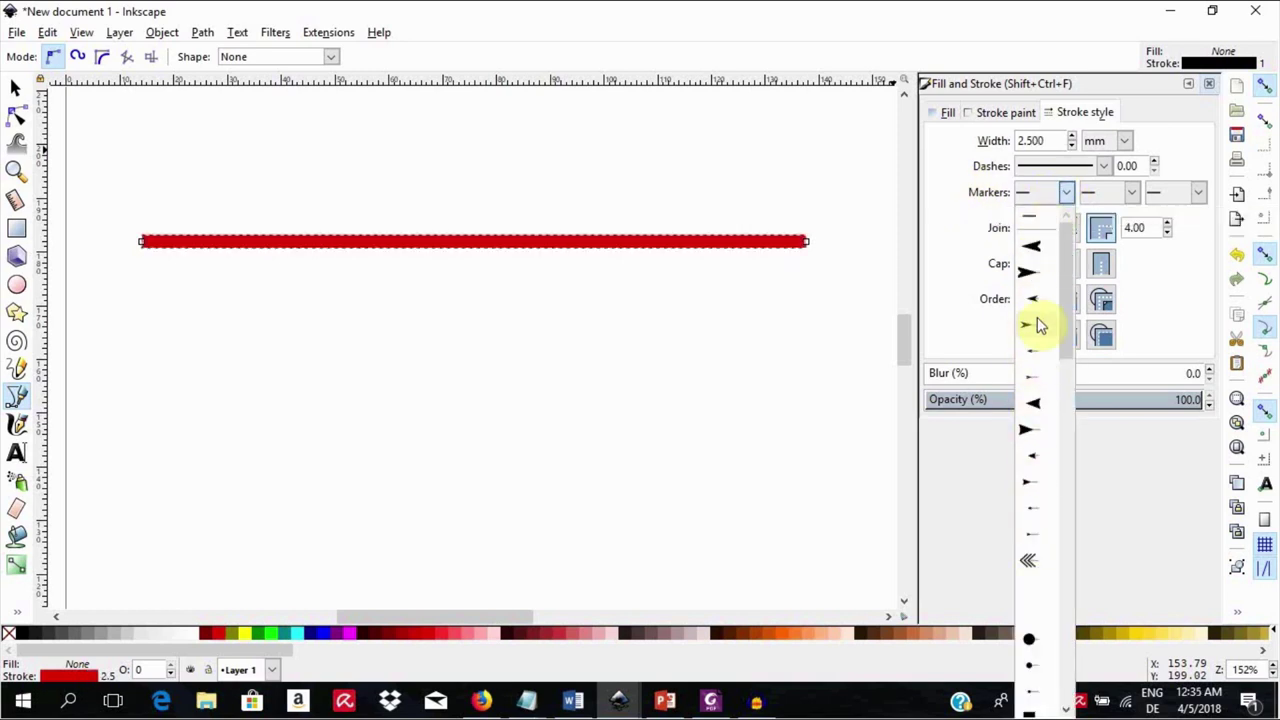
pyautogui.click(1134, 195)
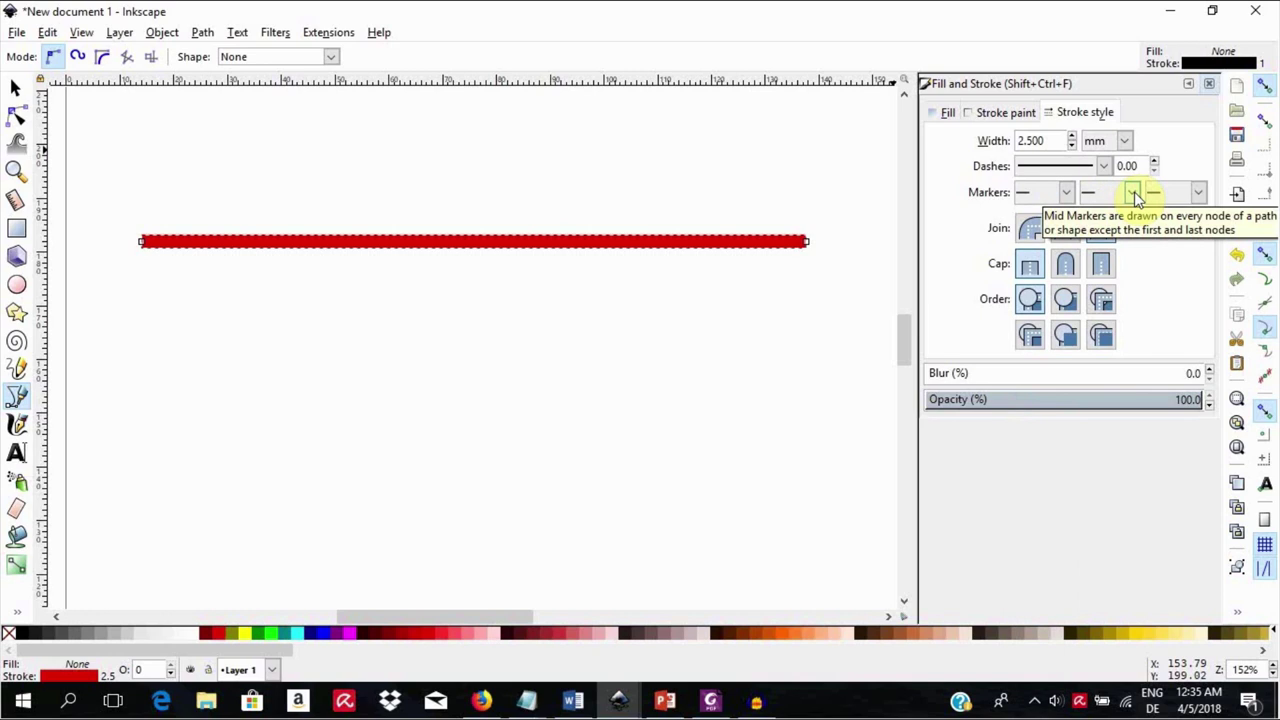
pyautogui.click(1134, 195)
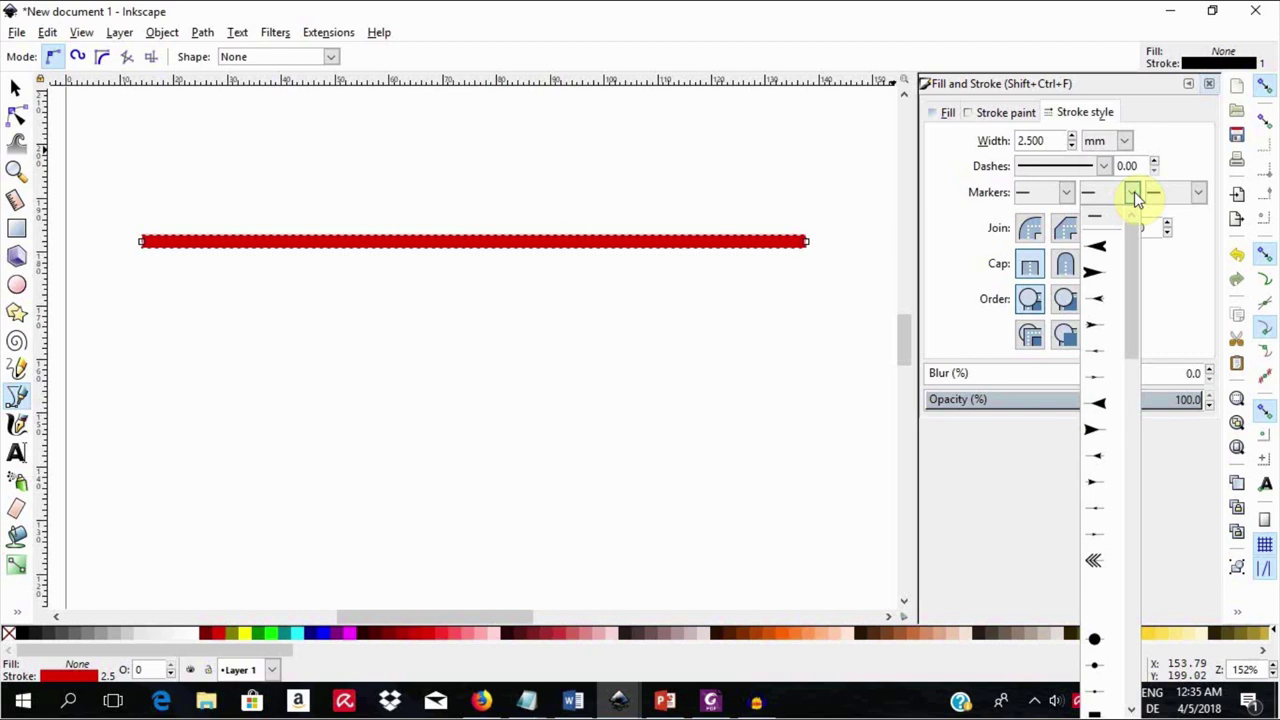
pyautogui.click(1200, 194)
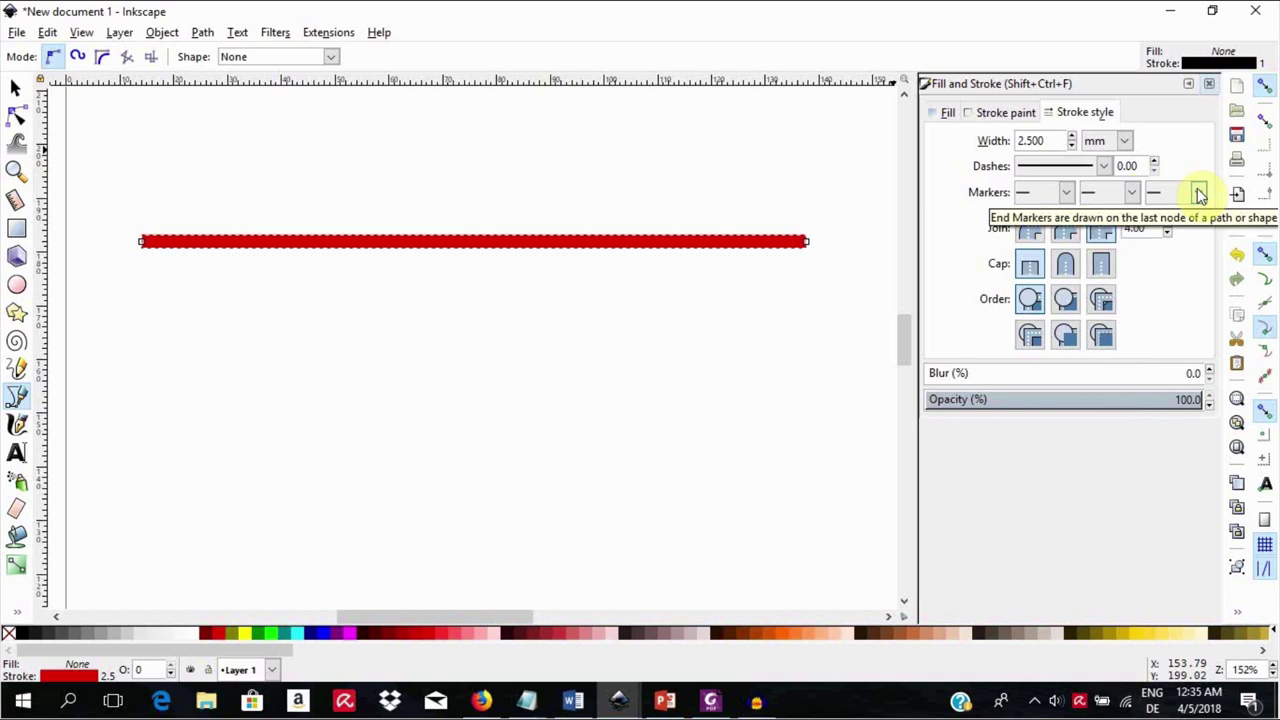
pyautogui.click(1200, 194)
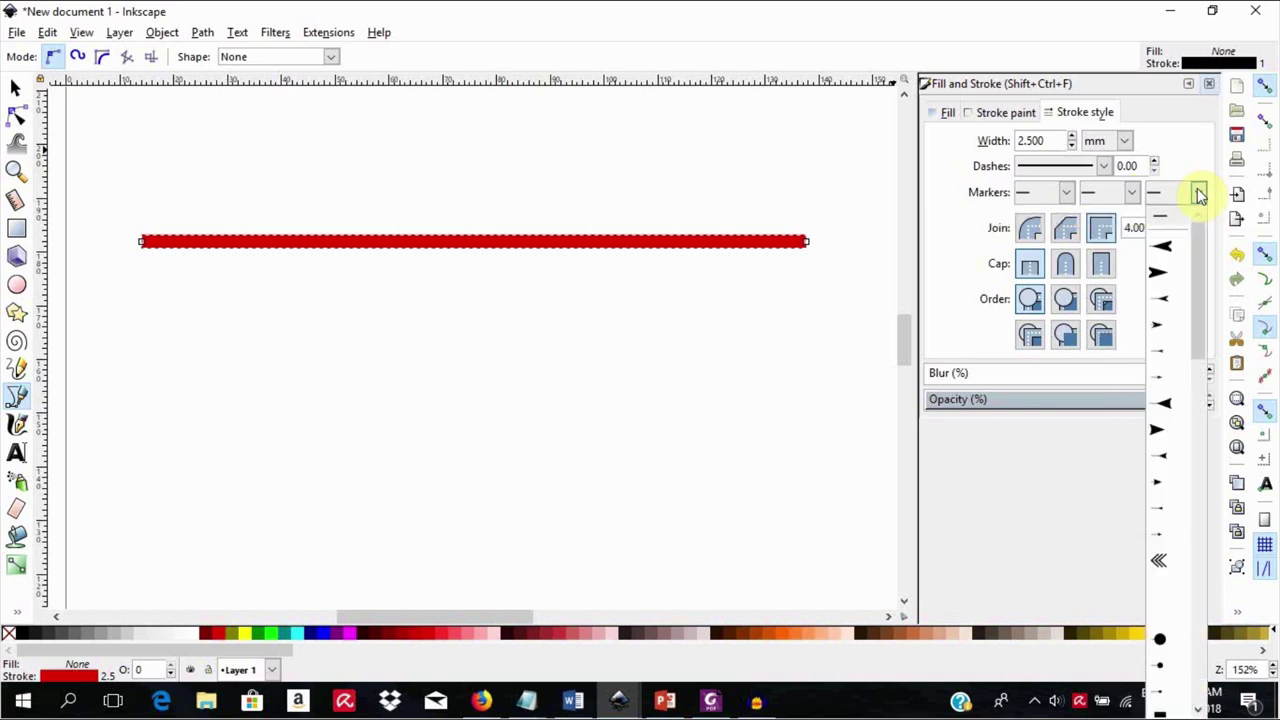
pyautogui.click(1199, 193)
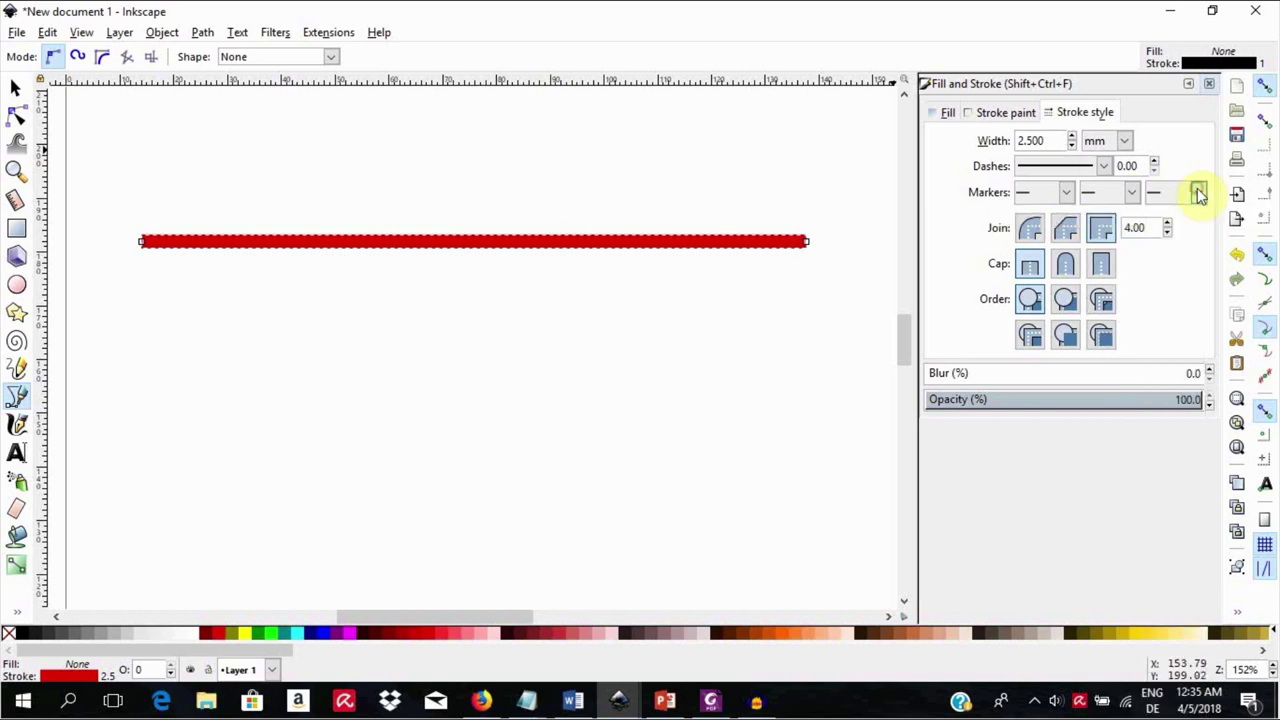
pyautogui.click(1068, 194)
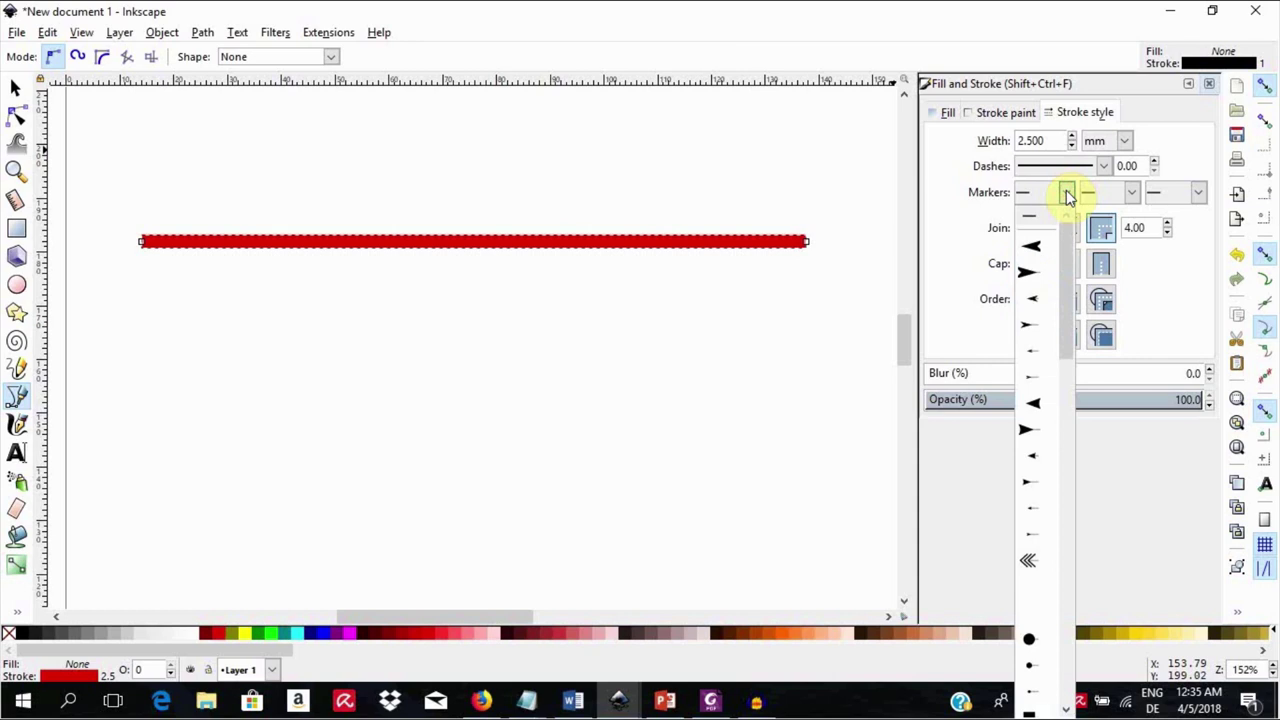
pyautogui.click(1031, 641)
pyautogui.click(1198, 193)
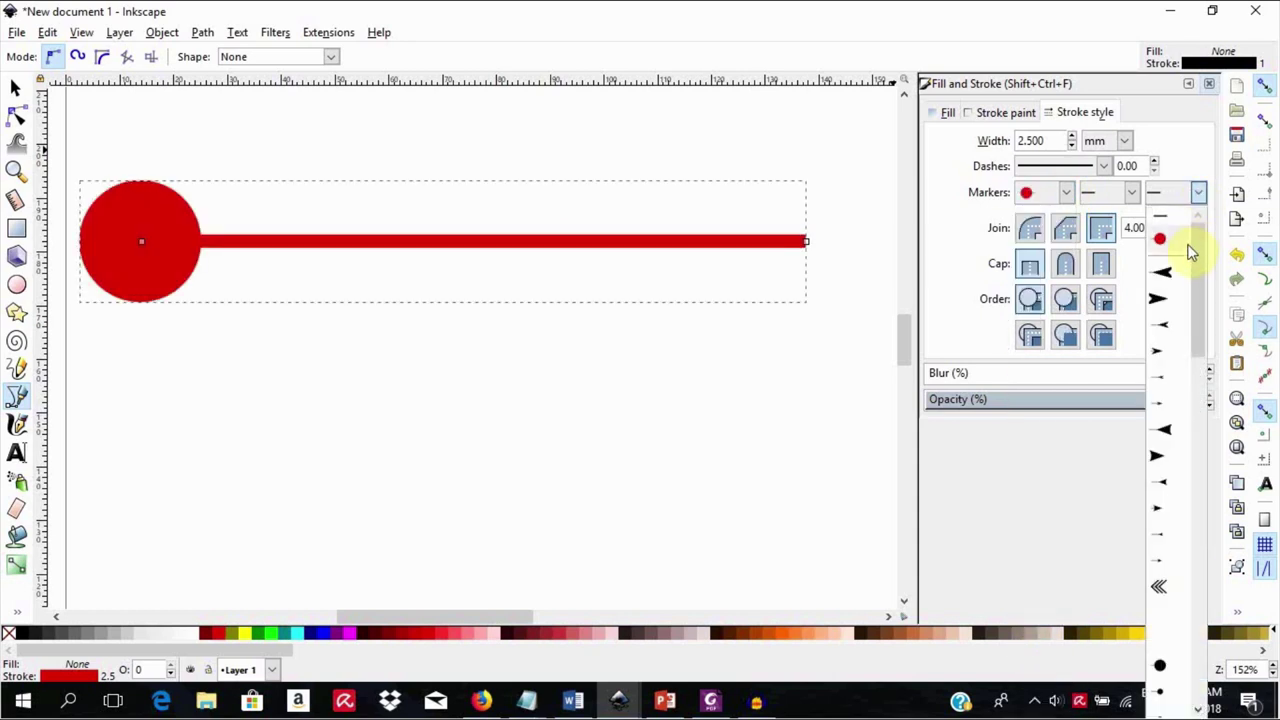
pyautogui.click(1166, 304)
# - Duplicate the arrow, move the copy below the original, and drag its shaft up into an arch
pyautogui.press('Escape')
pyautogui.press('s')
pyautogui.scroll(-1, 534, 266)
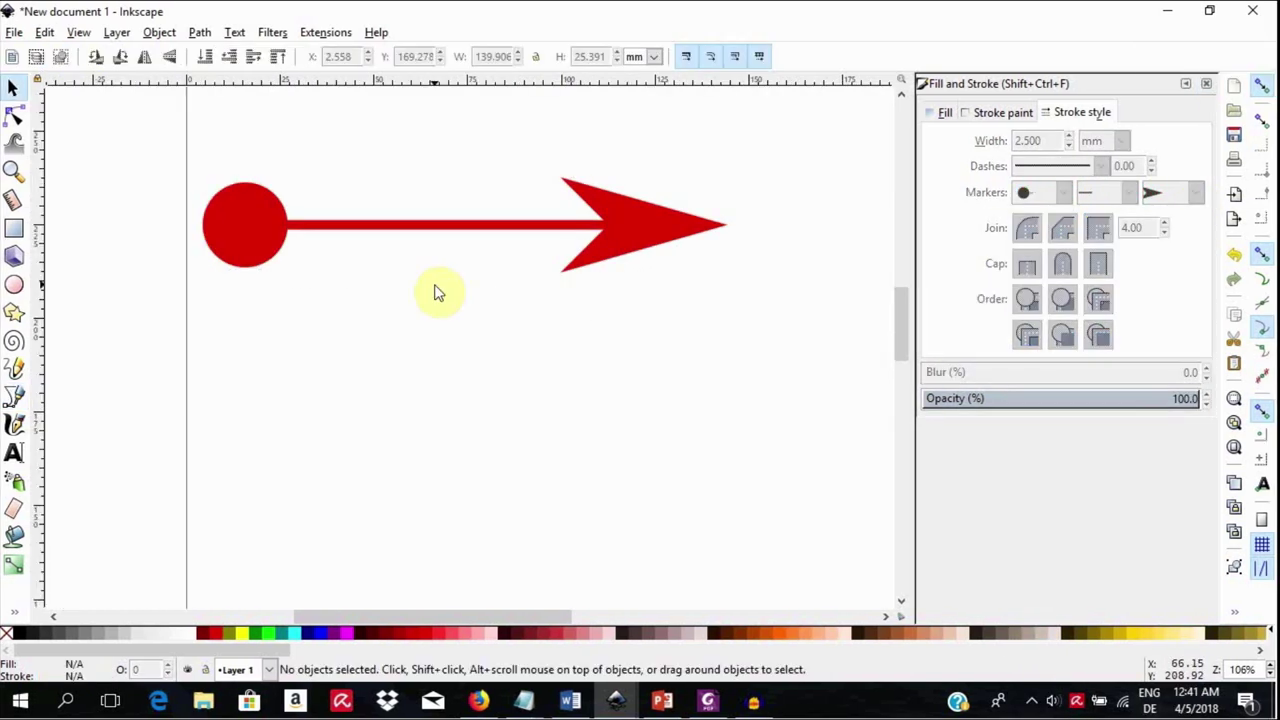
pyautogui.click(428, 238)
pyautogui.hotkey('ctrl', 'd')
pyautogui.moveTo(428, 236); pyautogui.dragTo(453, 435)
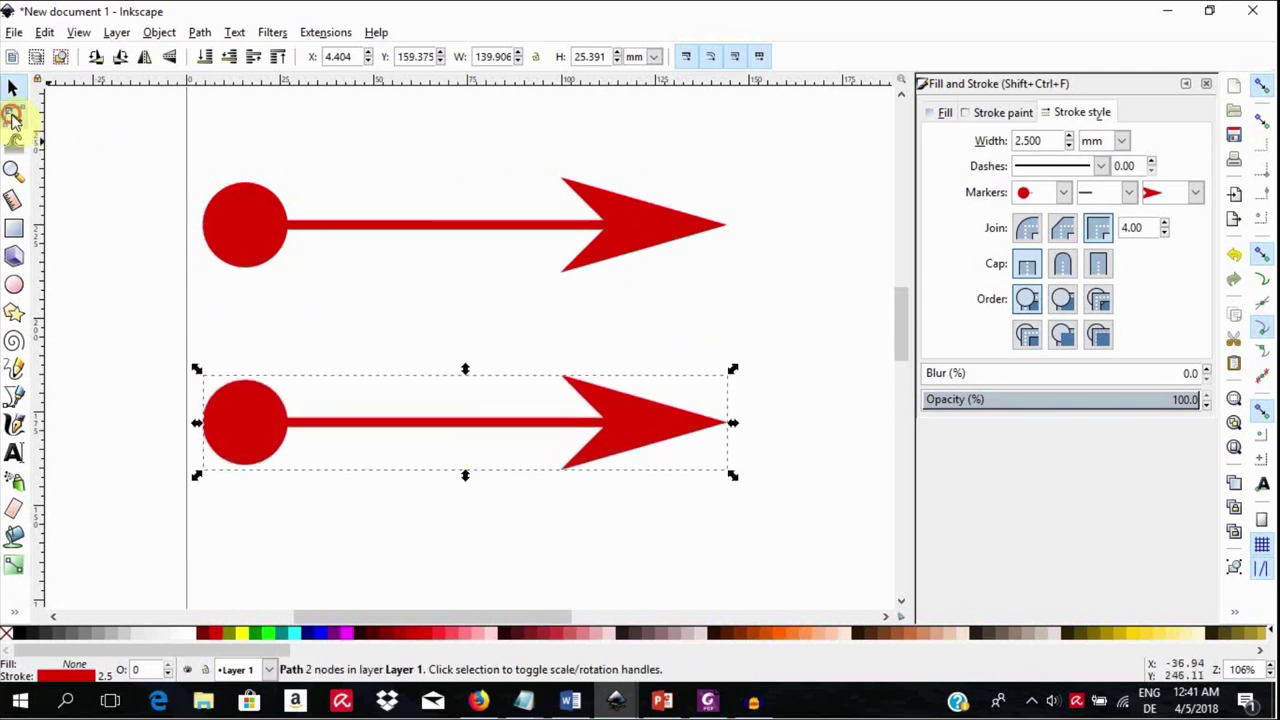
pyautogui.click(14, 116)
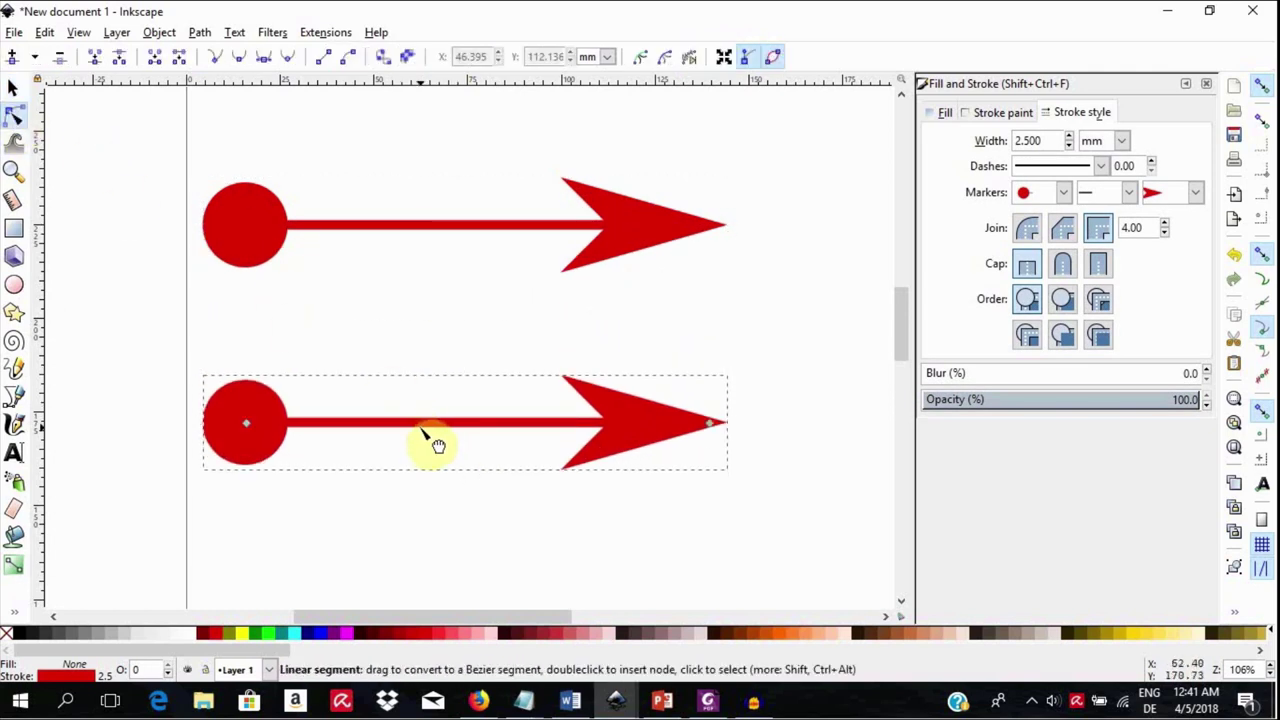
pyautogui.moveTo(430, 432); pyautogui.dragTo(426, 293)
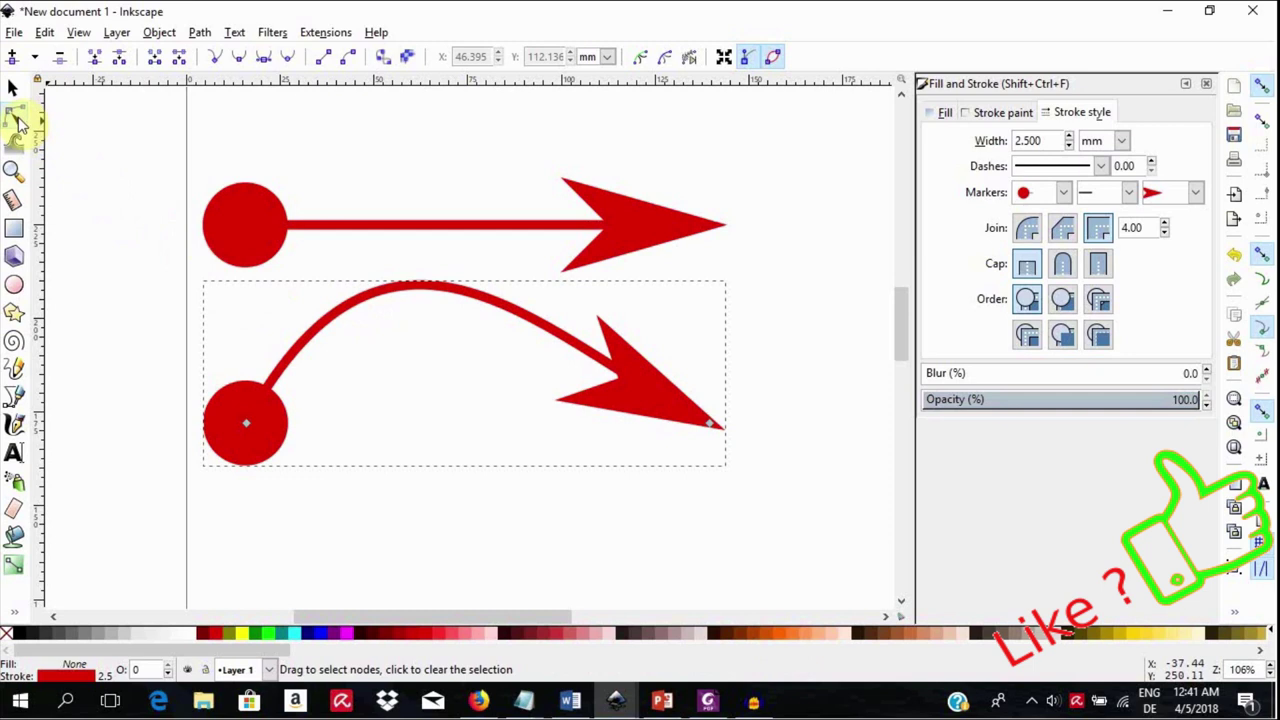
# - Add a node at the curve's top and make the shaft leave the dot straight upward
pyautogui.doubleClick(416, 291)
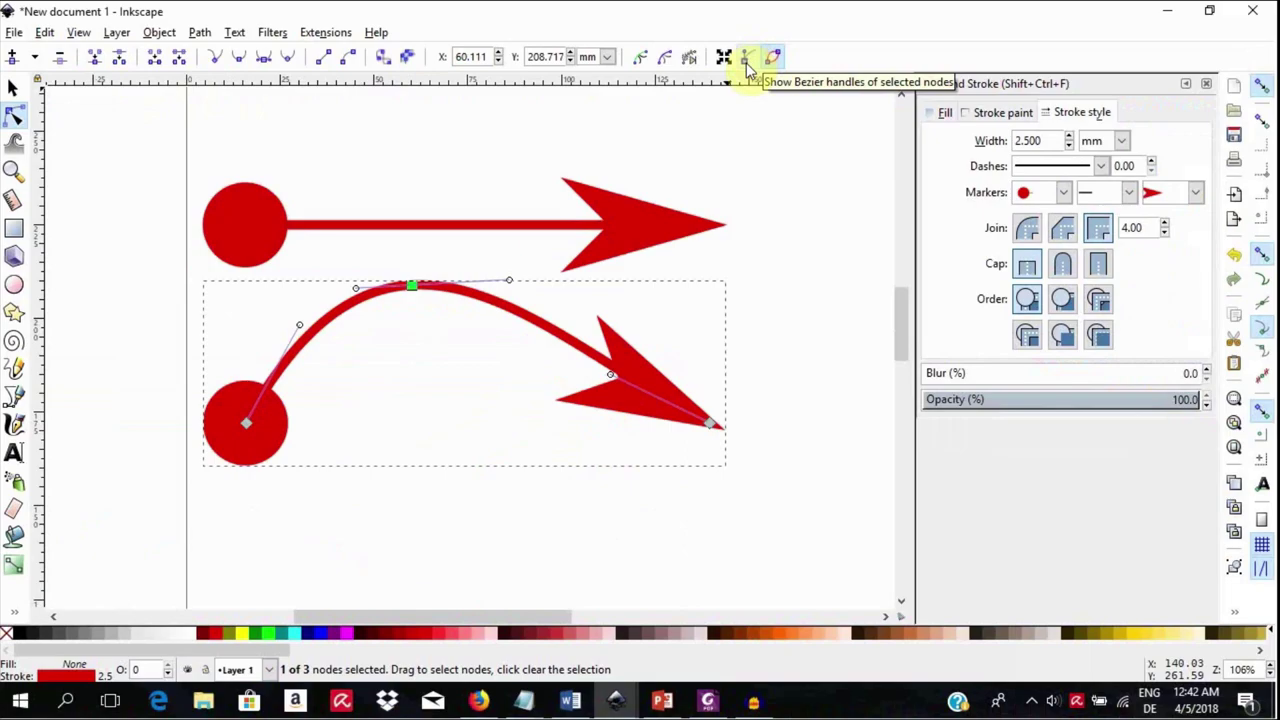
pyautogui.keyDown('shift'); pyautogui.click(253, 428); pyautogui.keyUp('shift')
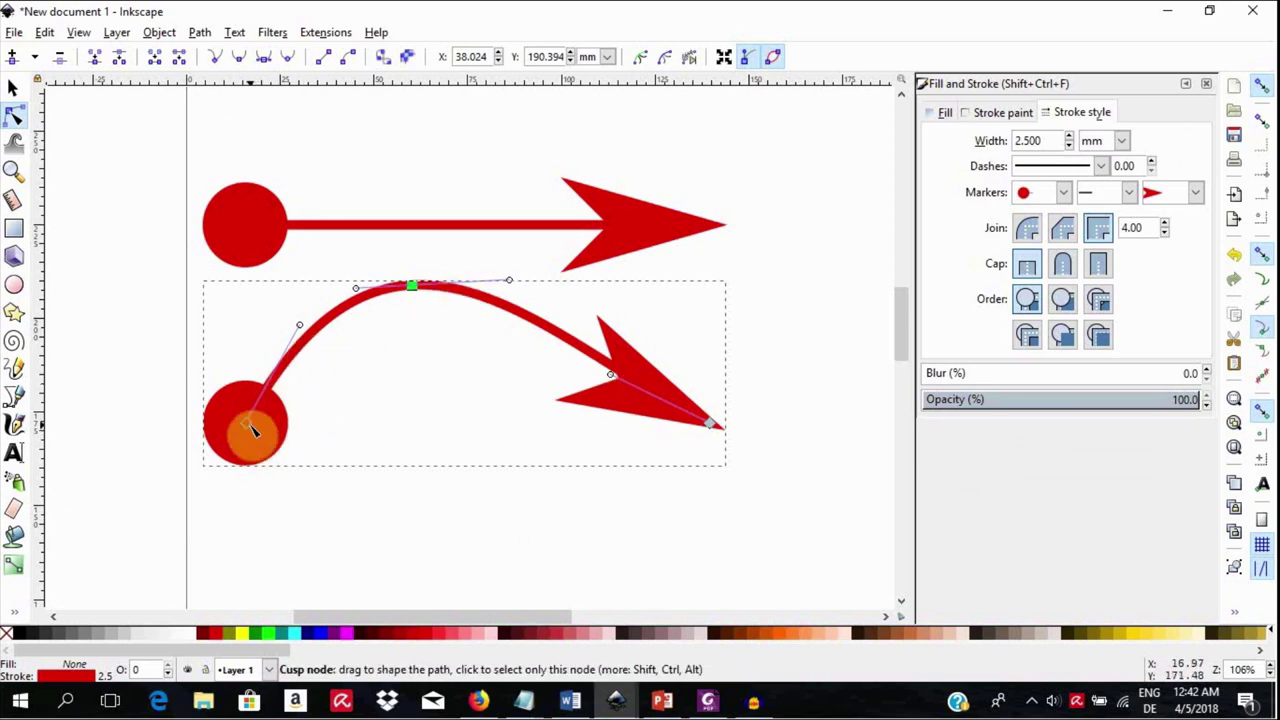
pyautogui.moveTo(253, 428); pyautogui.dragTo(265, 437)
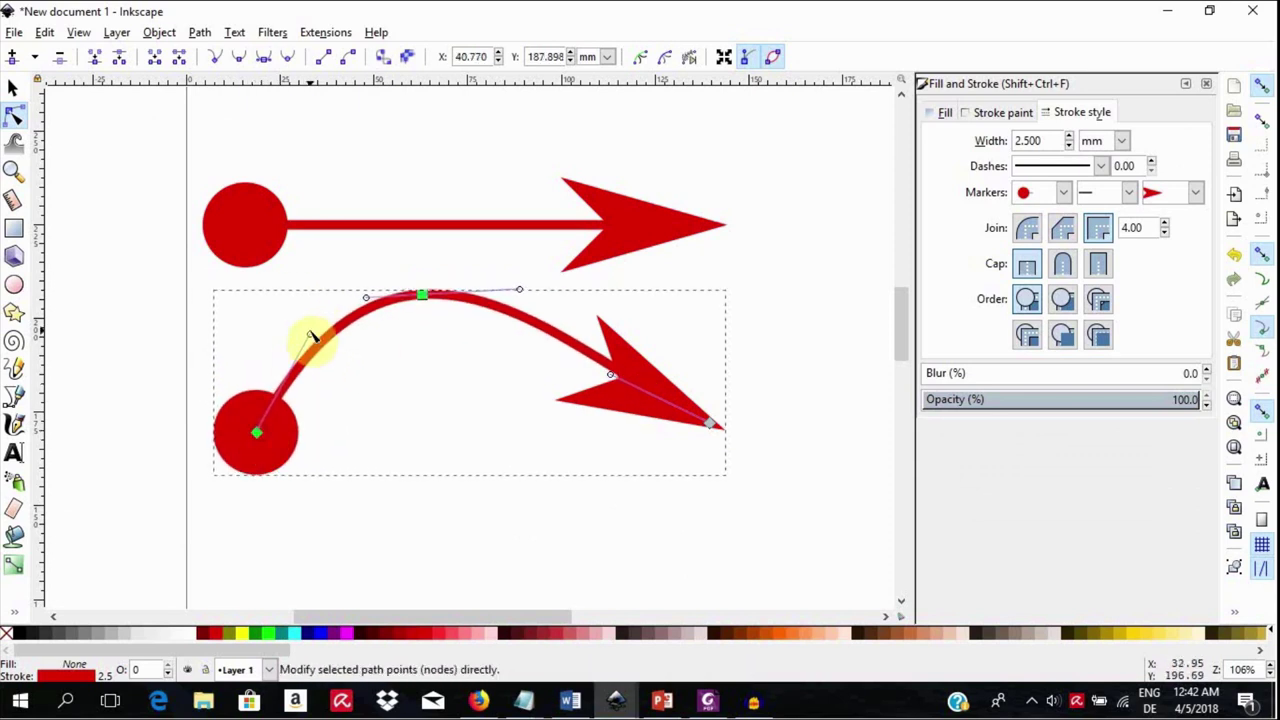
pyautogui.moveTo(312, 337); pyautogui.dragTo(255, 303)
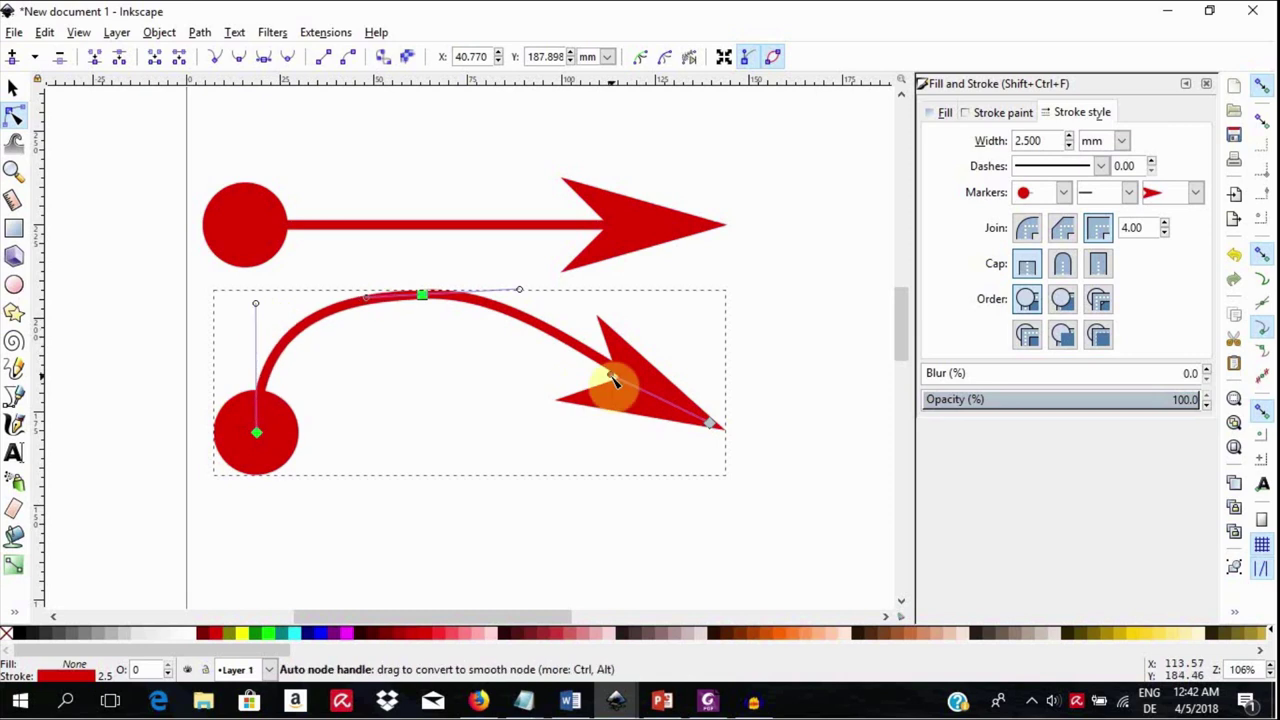
pyautogui.moveTo(612, 378)
pyautogui.mouseDown()
pyautogui.moveTo(632, 346)
pyautogui.moveTo(604, 388)
pyautogui.moveTo(638, 333)
pyautogui.moveTo(600, 383)
pyautogui.moveTo(626, 352)
pyautogui.moveTo(623, 371)
pyautogui.mouseUp()
# - Move the arrow tip down-left, raise the arch top, and shift the start dot right
pyautogui.moveTo(709, 429); pyautogui.dragTo(657, 450)
pyautogui.moveTo(571, 400); pyautogui.dragTo(584, 371)
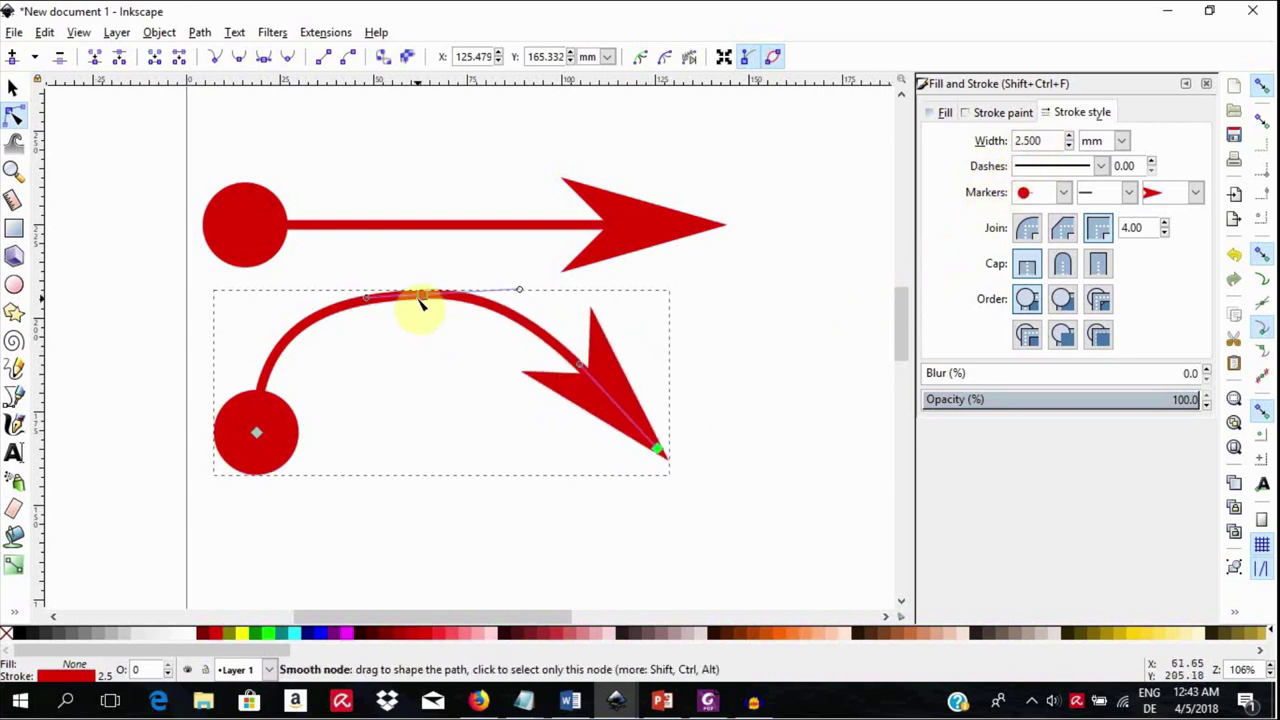
pyautogui.moveTo(421, 302); pyautogui.dragTo(424, 277)
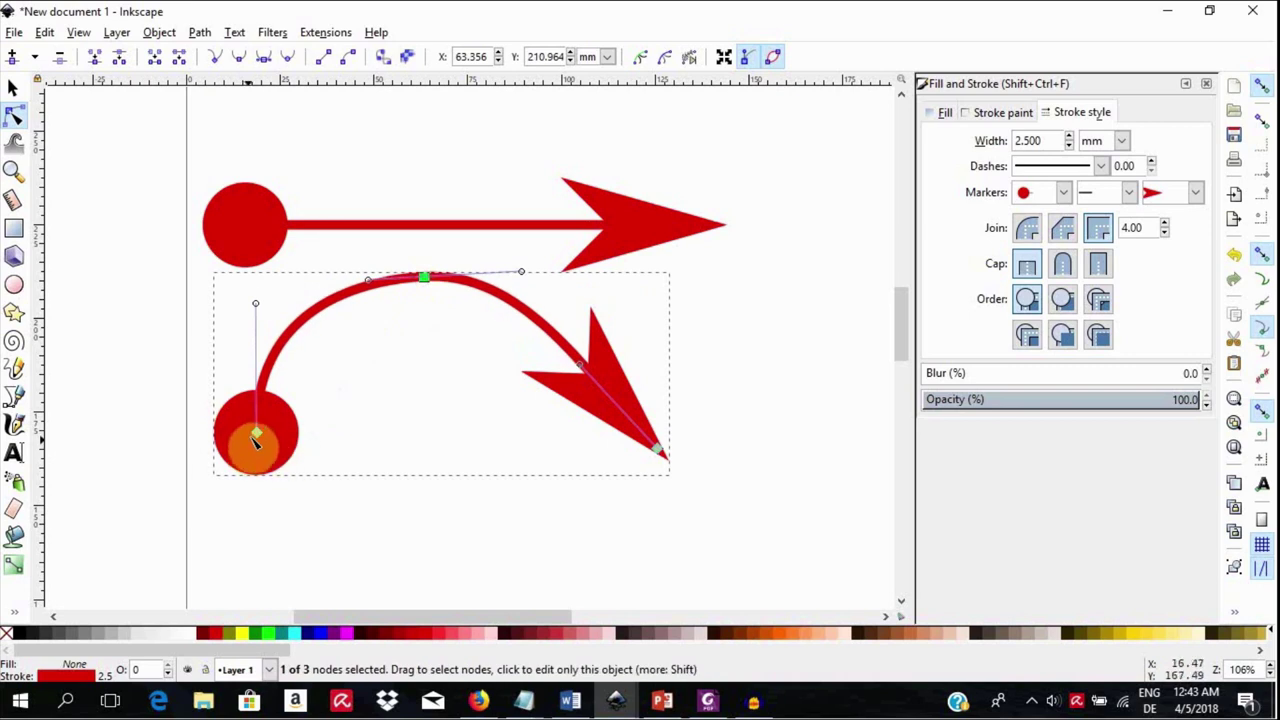
pyautogui.moveTo(259, 446); pyautogui.dragTo(293, 467)
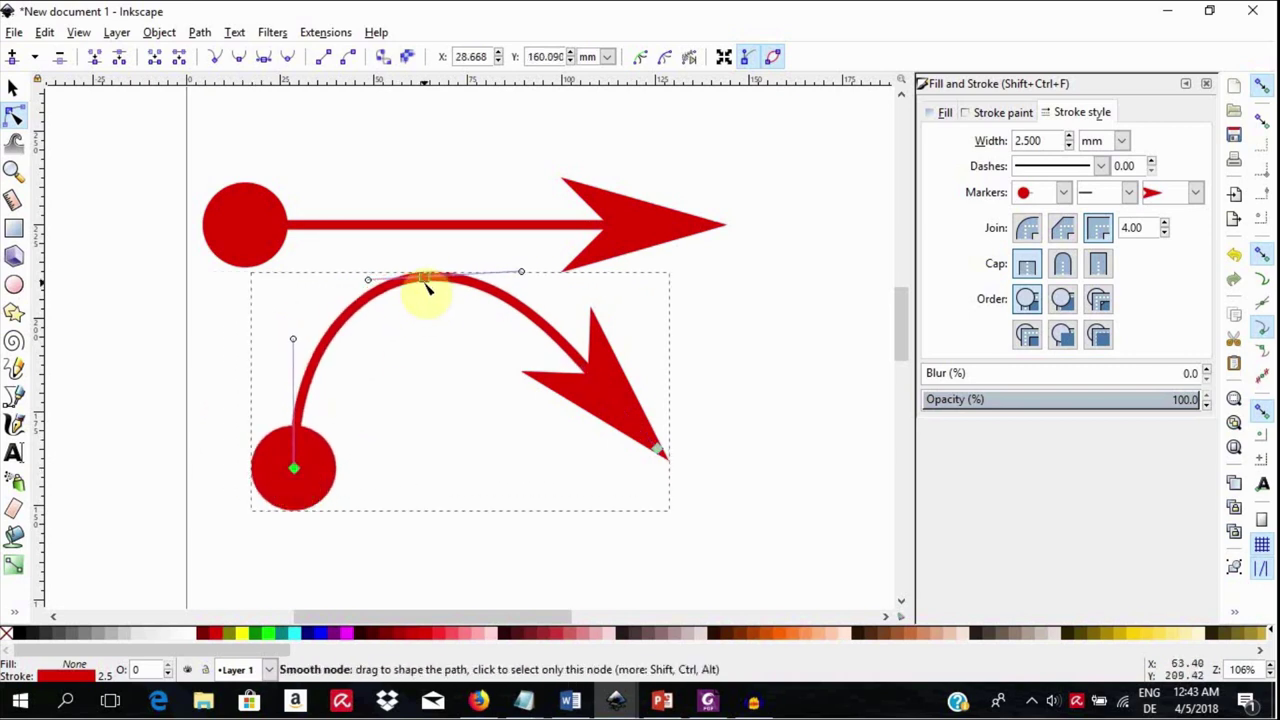
pyautogui.moveTo(424, 285); pyautogui.dragTo(410, 276)
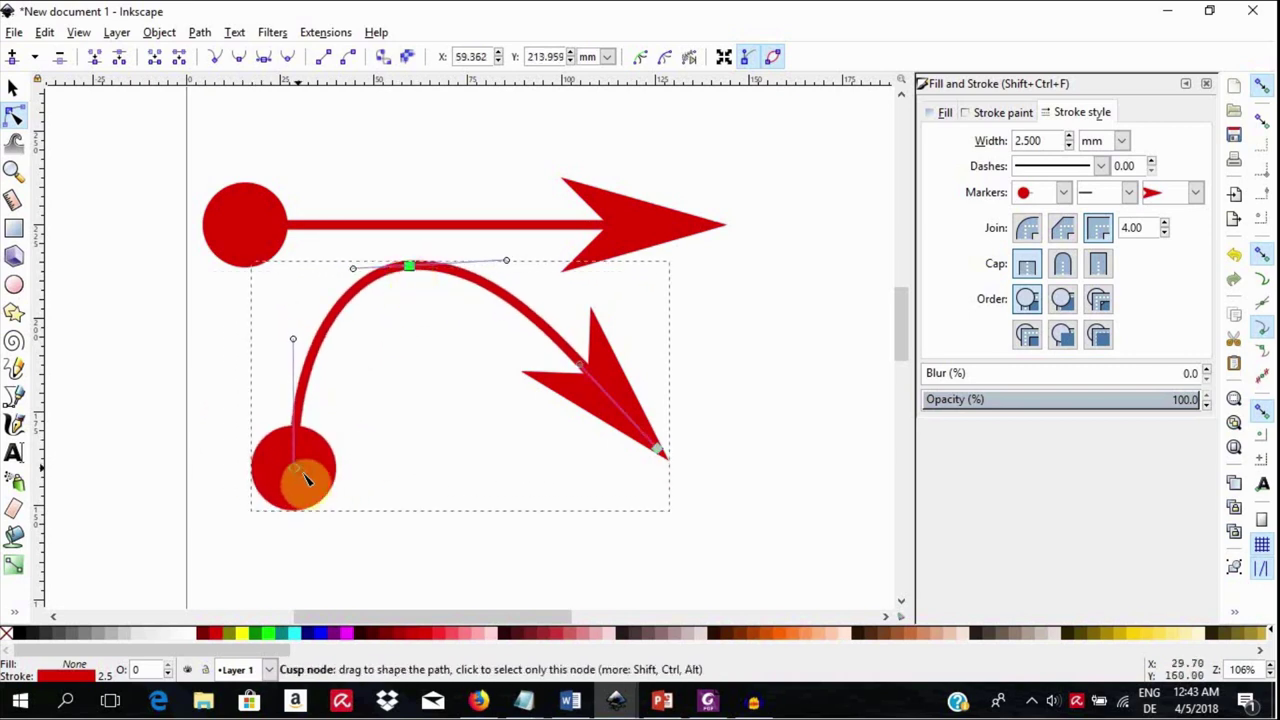
pyautogui.moveTo(300, 477); pyautogui.dragTo(323, 485)
pyautogui.moveTo(316, 351); pyautogui.dragTo(250, 363)
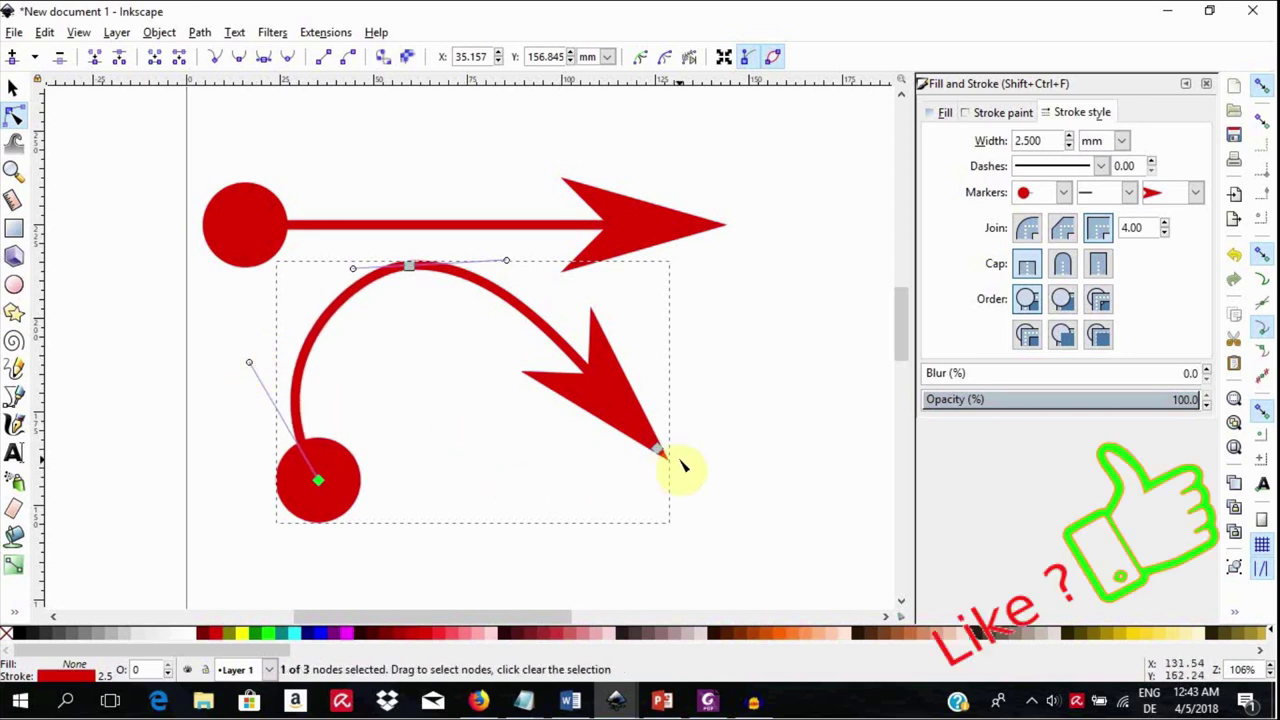
# - Move the straight top arrow up slightly
pyautogui.click(13, 88)
pyautogui.moveTo(417, 225); pyautogui.dragTo(423, 188)
pyautogui.click(403, 289)
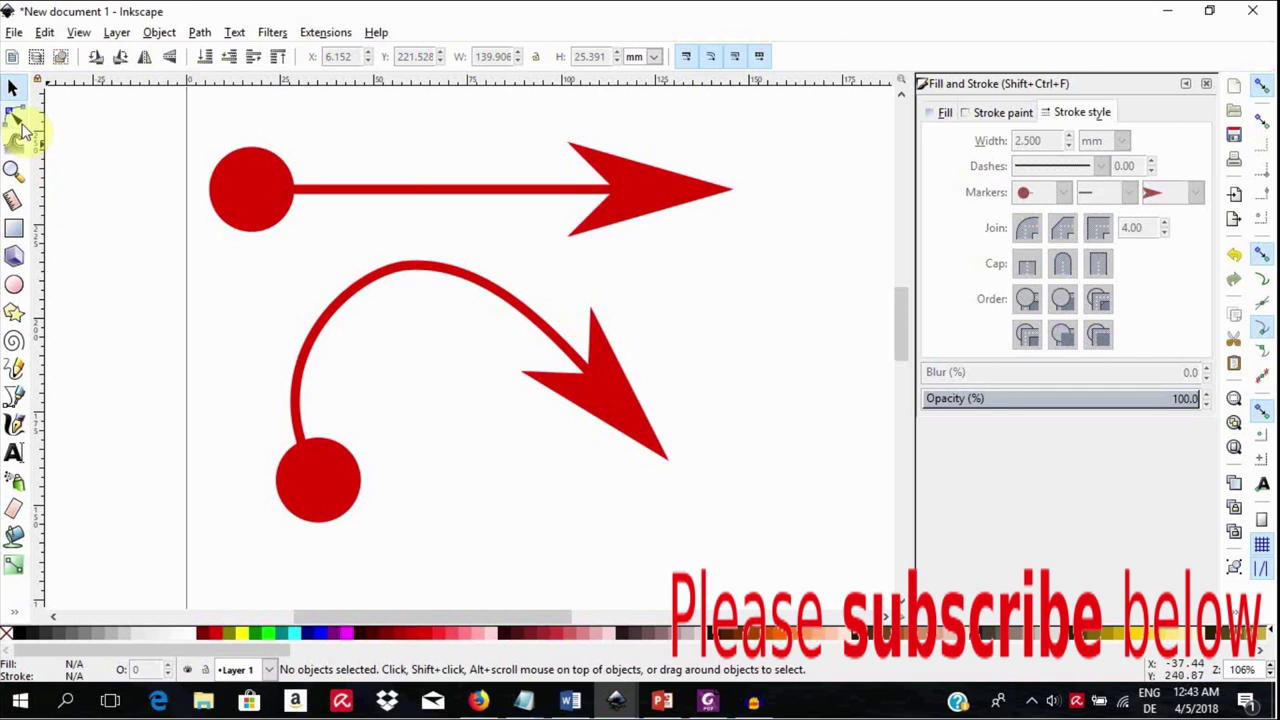
# - Shift the curved arrow's start dot right and down and its tip slightly left
pyautogui.doubleClick(493, 298)
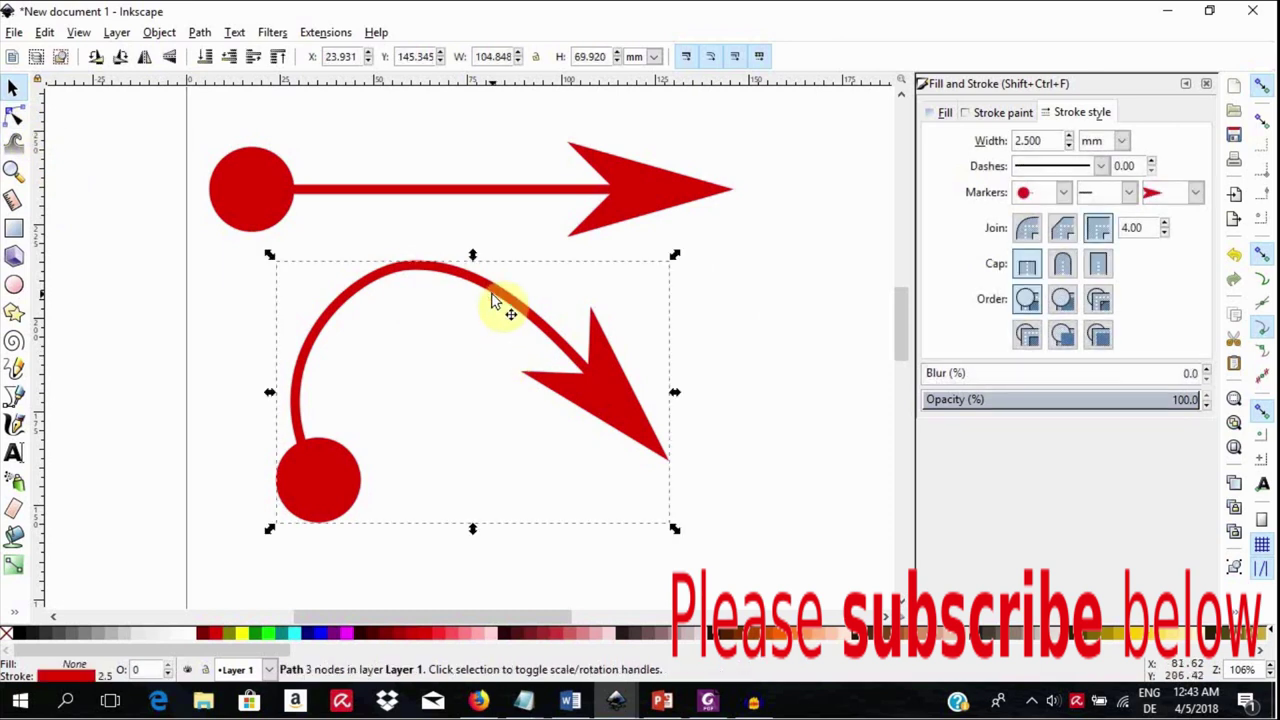
pyautogui.click(409, 268)
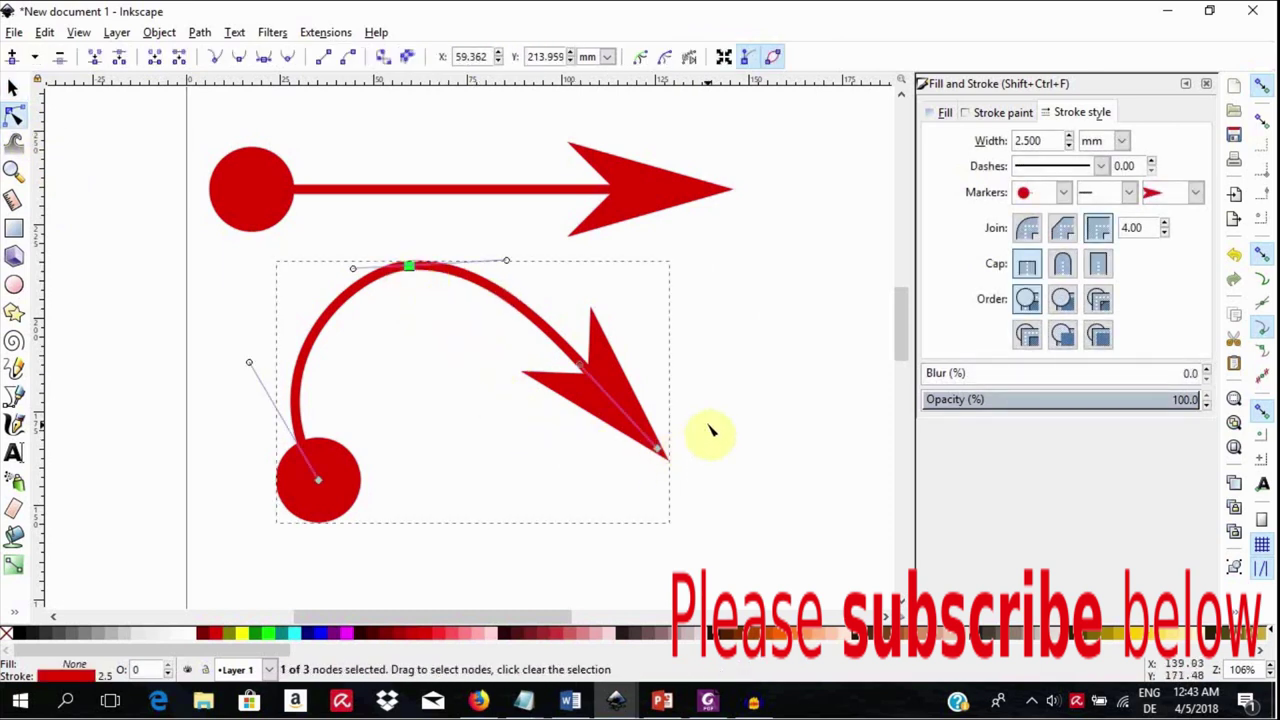
pyautogui.moveTo(318, 481); pyautogui.dragTo(346, 492)
pyautogui.click(638, 462)
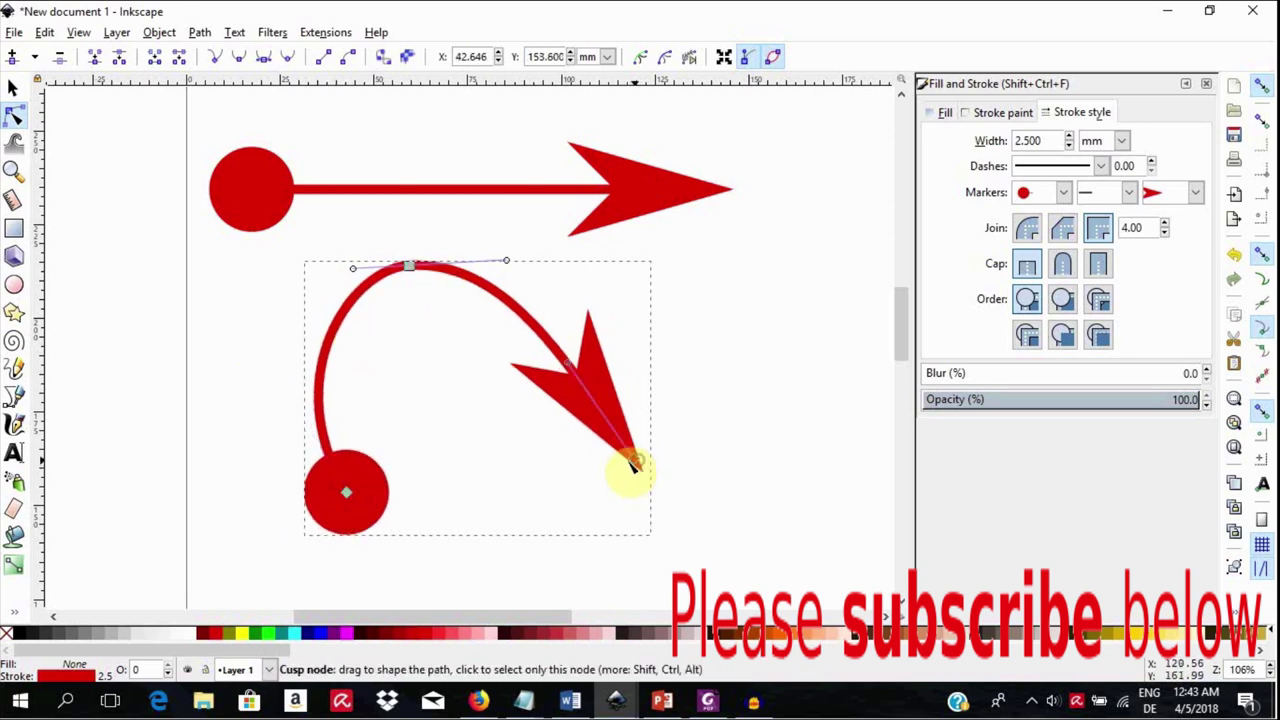
pyautogui.moveTo(638, 462); pyautogui.dragTo(632, 466)
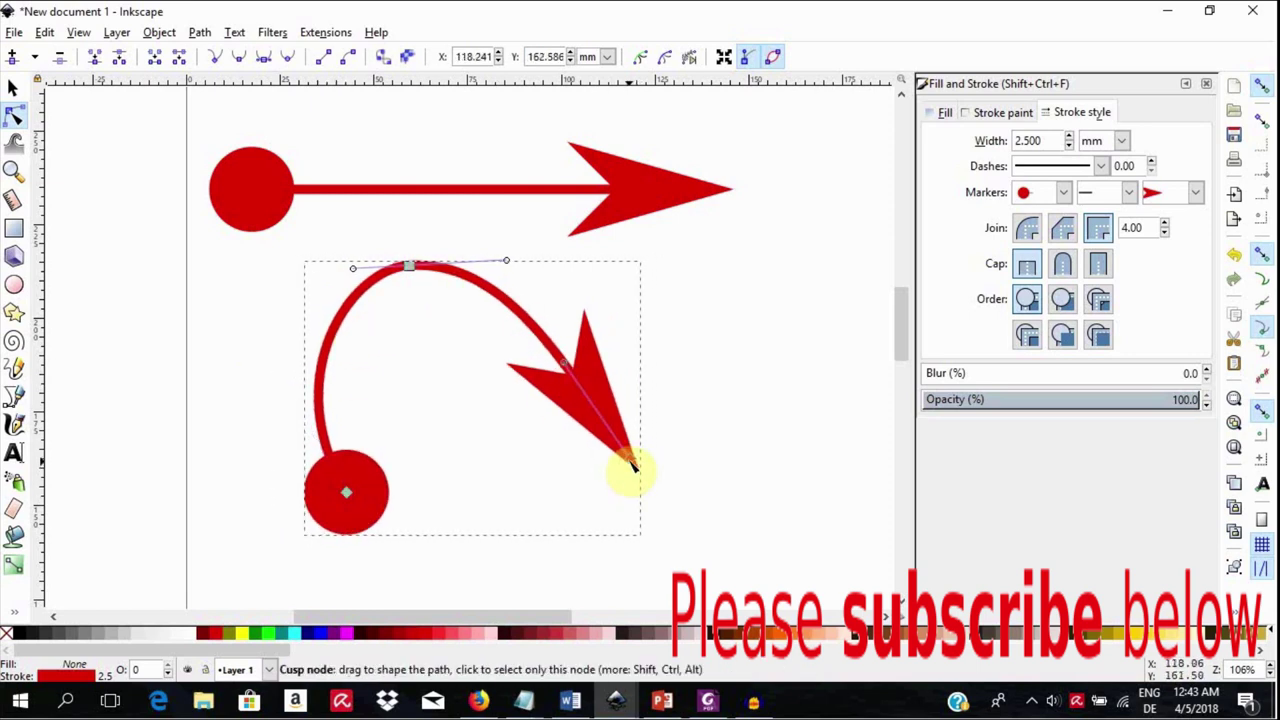
pyautogui.click(783, 289)
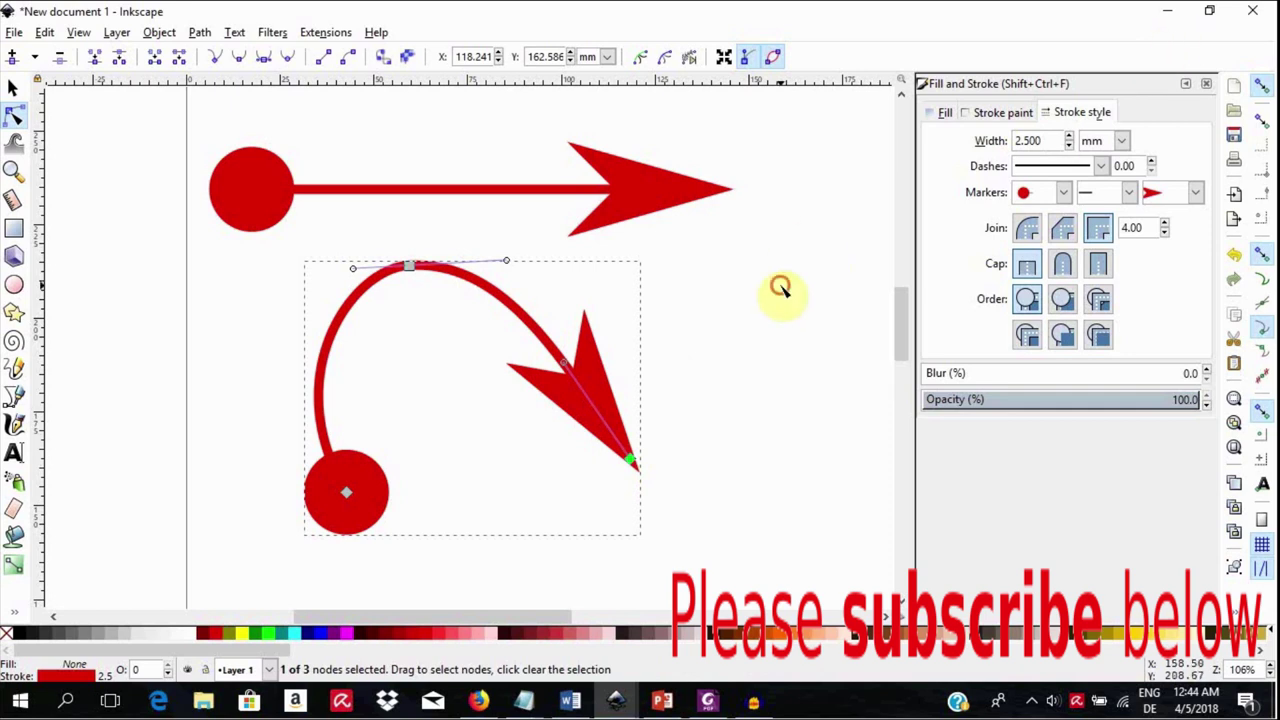